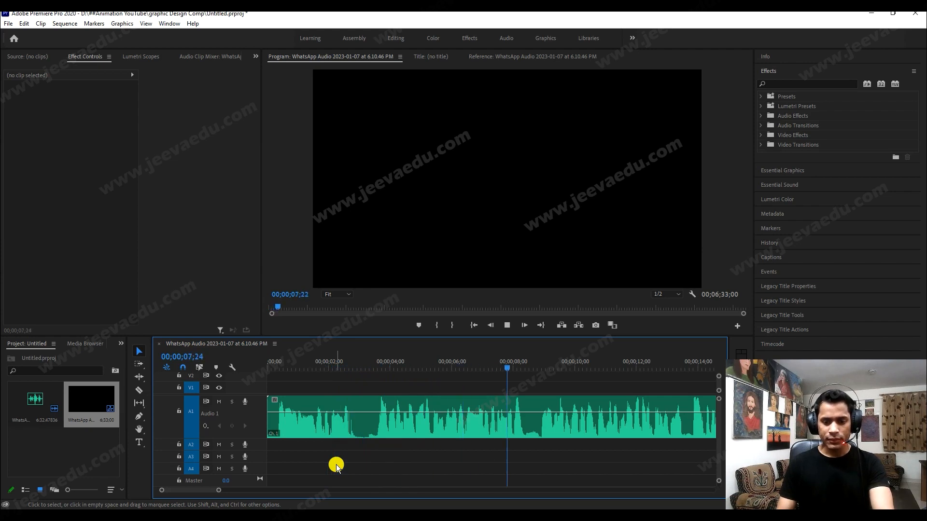
# Stop playback and return the playhead to the start of the audio sequence.
pyautogui.press('space')
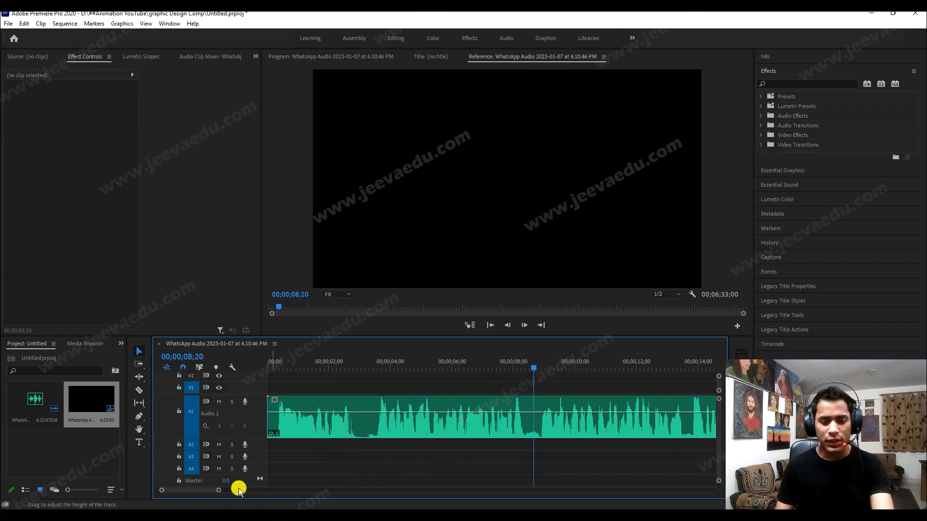
pyautogui.moveTo(219, 492); pyautogui.dragTo(595, 485)
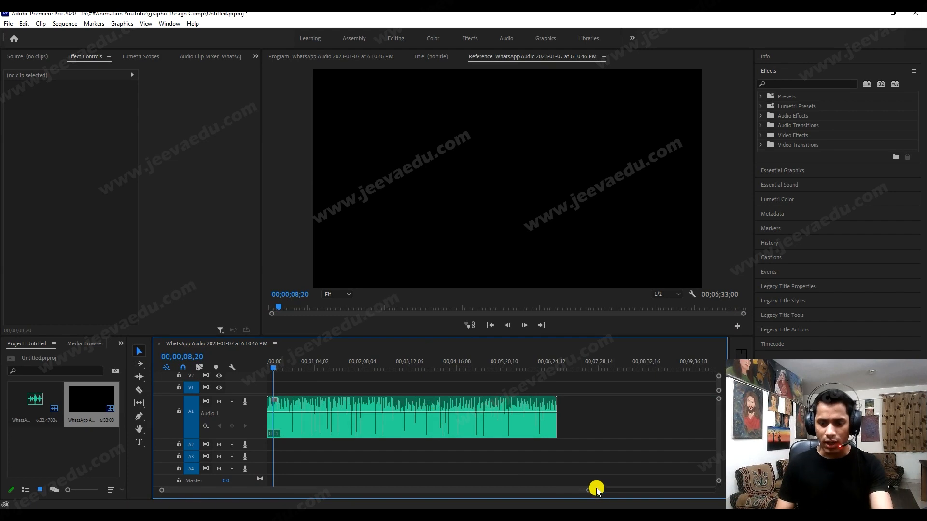
pyautogui.moveTo(587, 492); pyautogui.dragTo(419, 492)
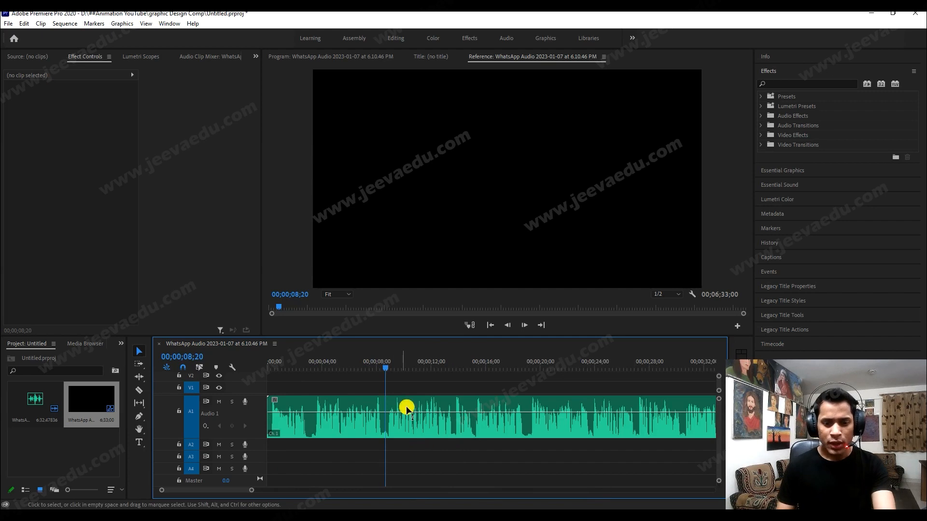
pyautogui.moveTo(387, 369); pyautogui.dragTo(125, 391)
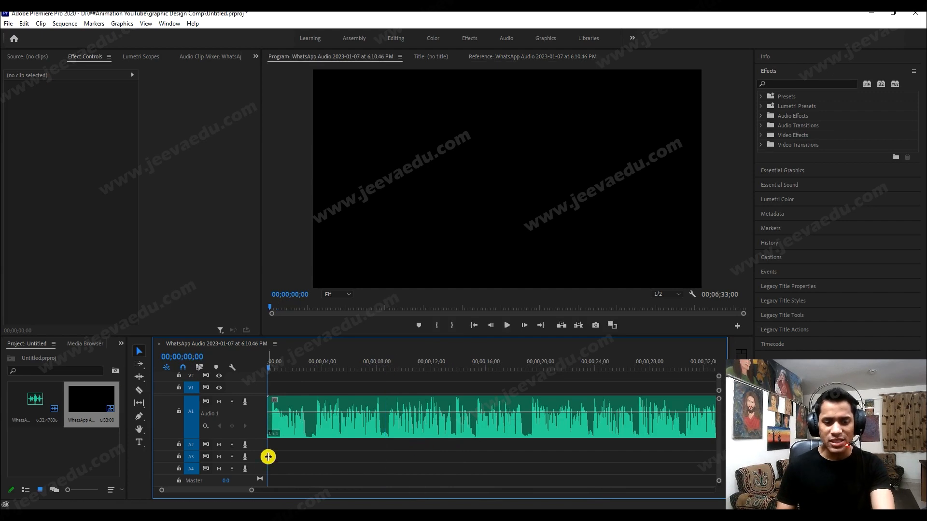
# Play up to 00;00;03;03, split the audio clip there and ripple delete the opening part before the cut.
pyautogui.moveTo(251, 491); pyautogui.dragTo(217, 490)
pyautogui.press('space')
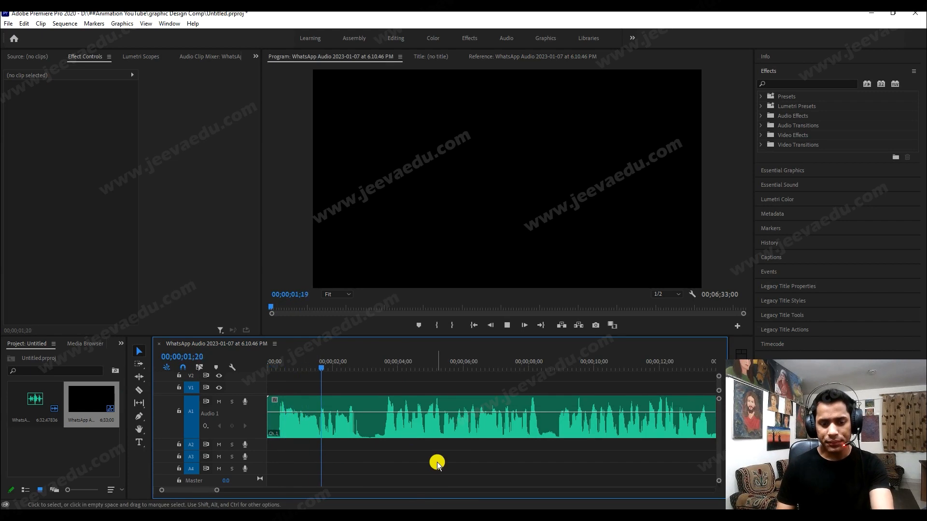
pyautogui.press('space')
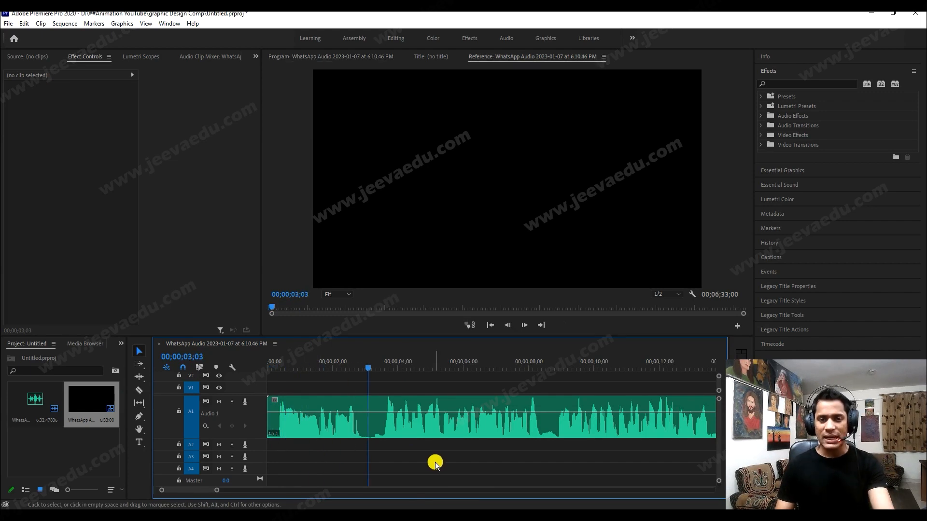
pyautogui.press('c')
pyautogui.press('v')
pyautogui.click(338, 431)
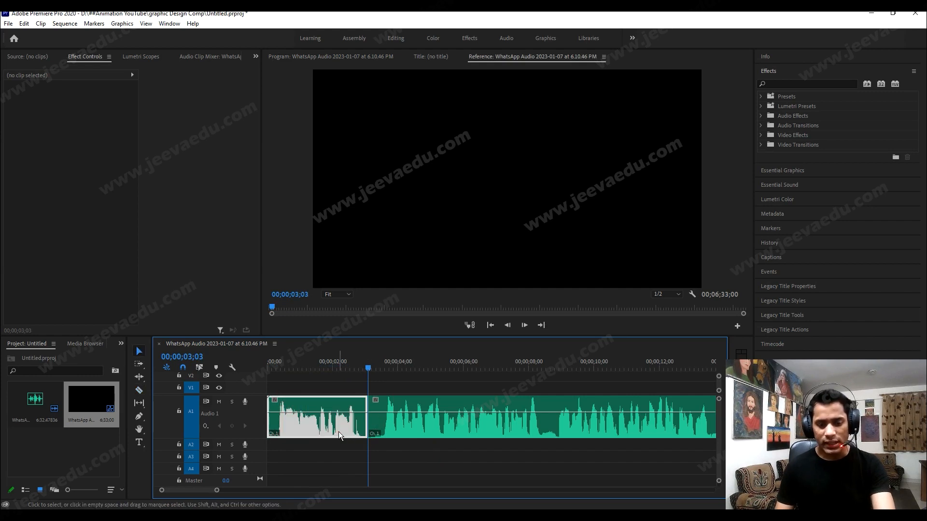
pyautogui.press('Delete')
pyautogui.click(350, 435)
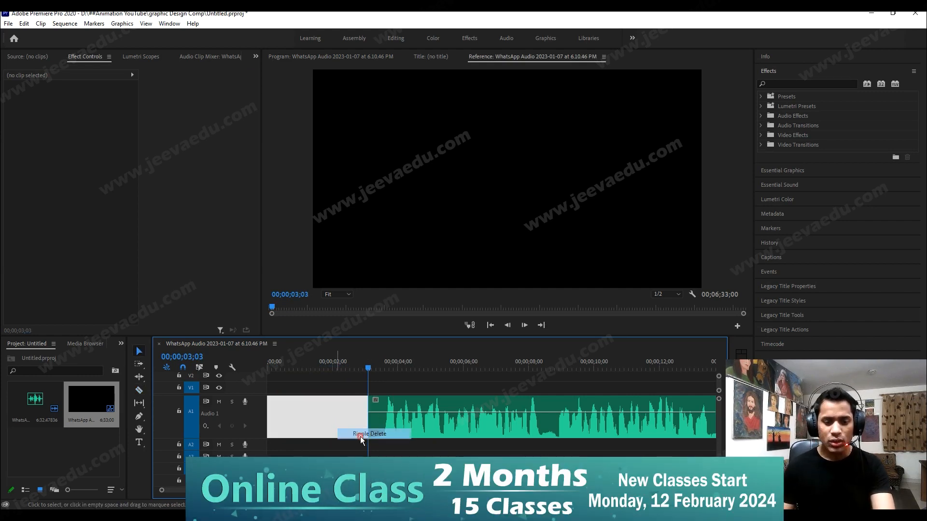
pyautogui.press('Delete')
# Split the audio clip just before the first speech and ripple delete the short silent piece at its start.
pyautogui.press('Home')
pyautogui.press('space')
pyautogui.press('space')
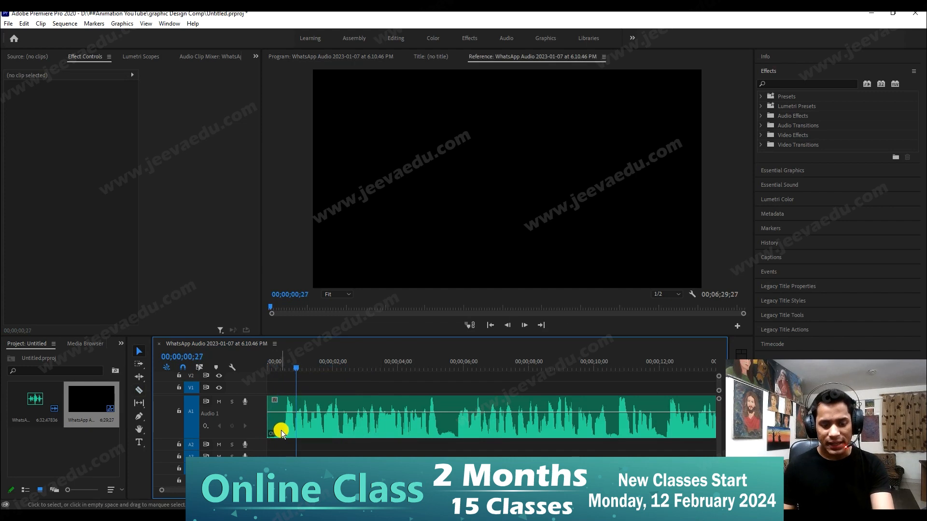
pyautogui.press('c')
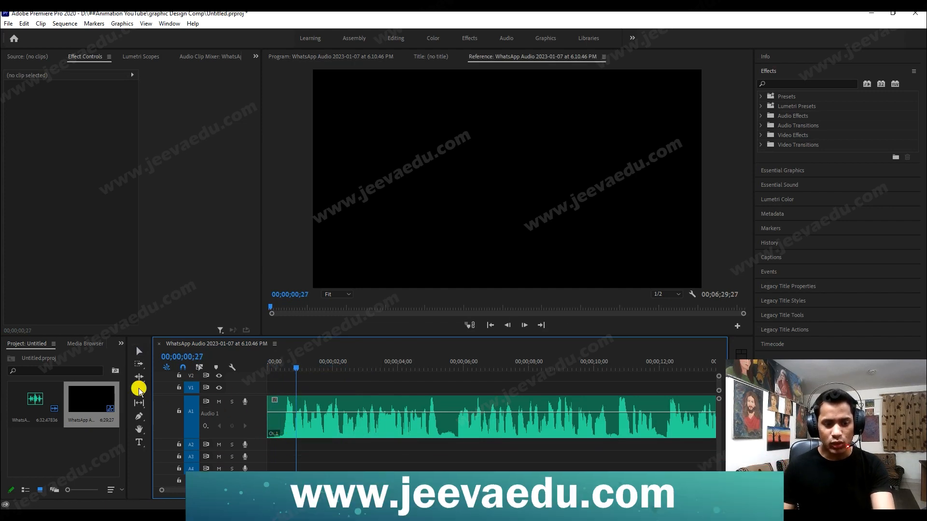
pyautogui.click(280, 416)
pyautogui.press('v')
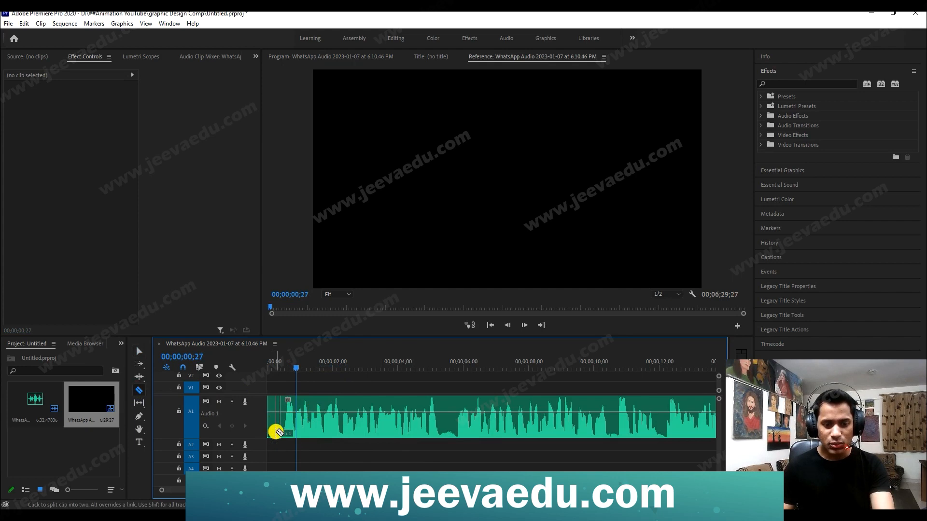
pyautogui.click(276, 427)
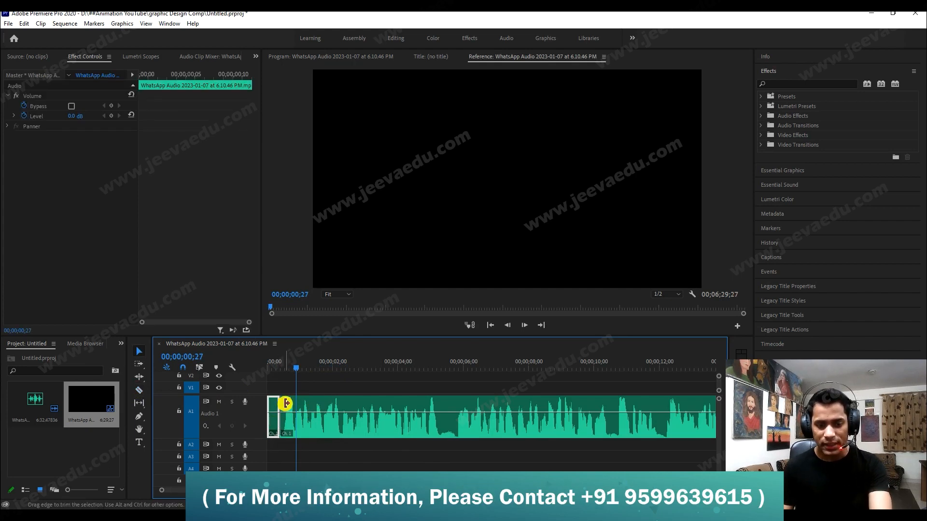
pyautogui.press('Delete')
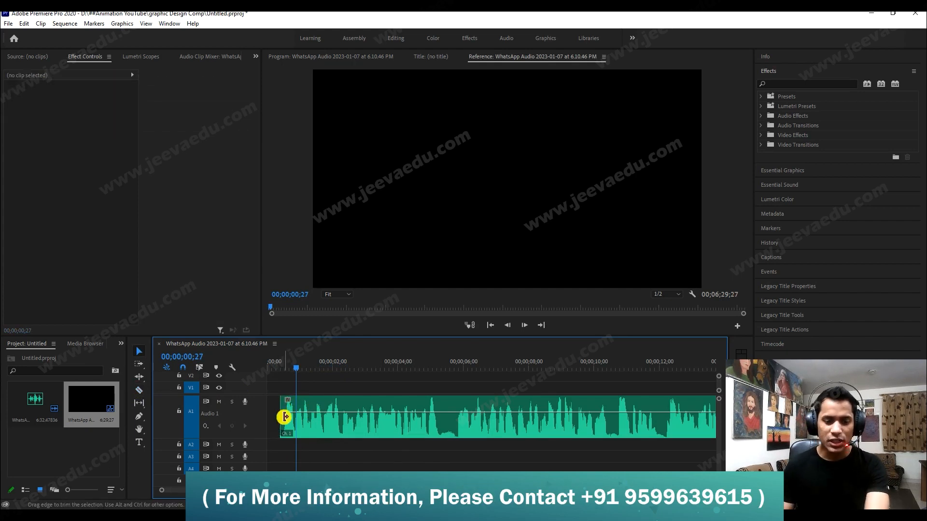
pyautogui.rightClick(272, 416)
pyautogui.click(305, 421)
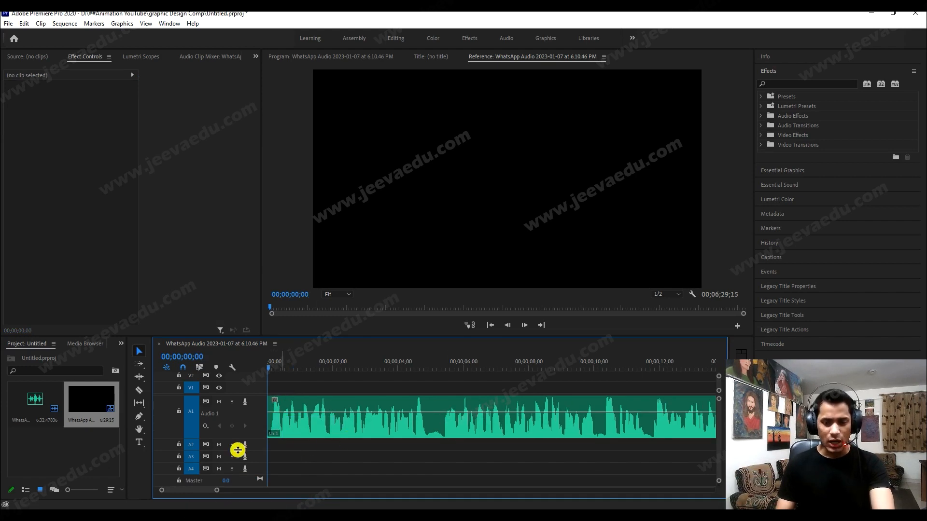
# Listen to the trimmed audio and raise the clip's volume level to 3.2 dB.
pyautogui.press('space')
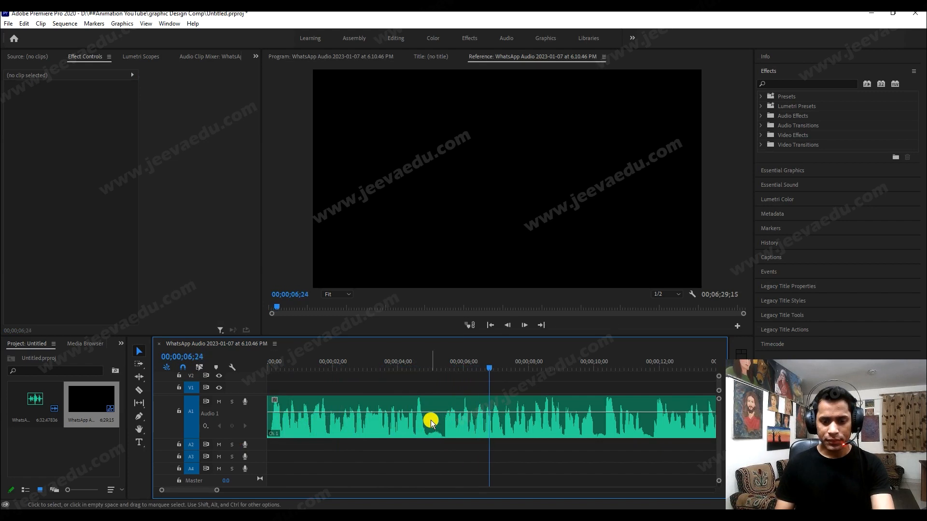
pyautogui.moveTo(432, 412); pyautogui.dragTo(432, 408)
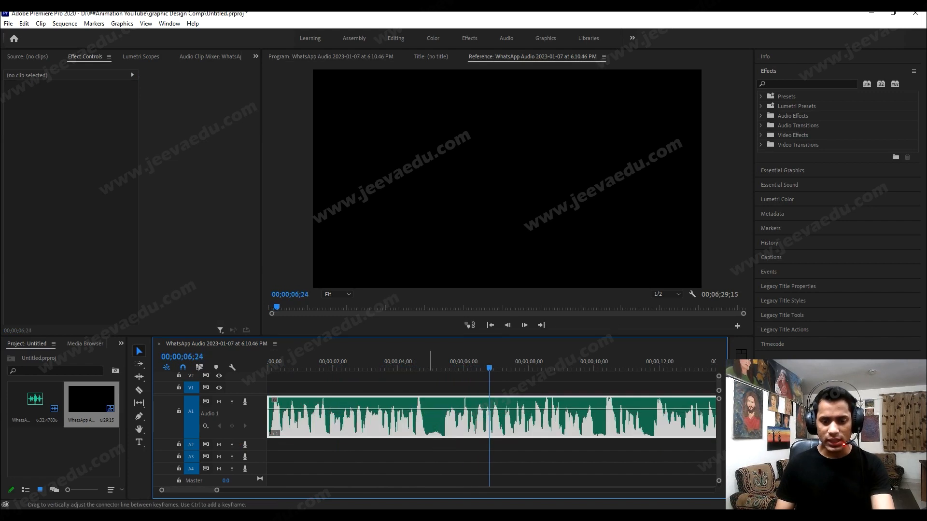
pyautogui.click(431, 417)
# Play on to the pause at 00;00;15;14, split the audio clip there and delete everything after the cut.
pyautogui.press('space')
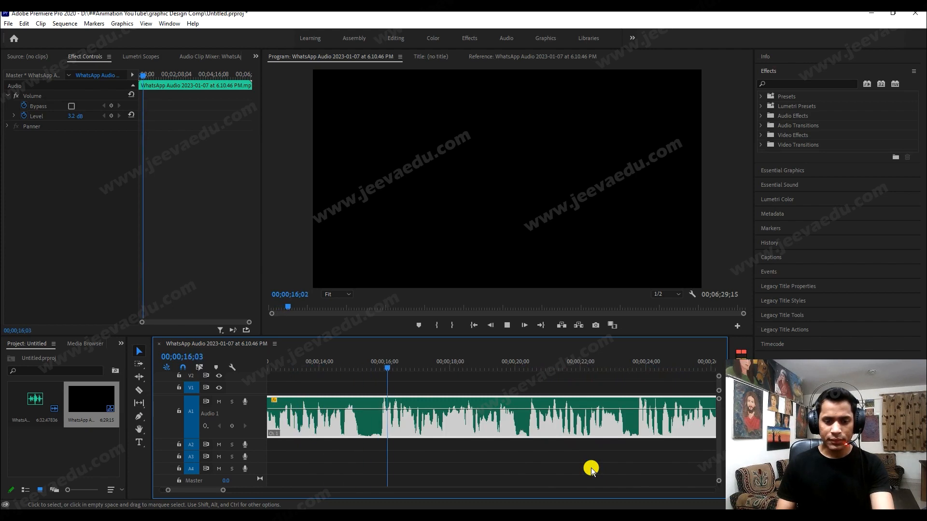
pyautogui.click(414, 369)
pyautogui.moveTo(400, 367); pyautogui.dragTo(368, 392)
pyautogui.press('c')
pyautogui.click(367, 428)
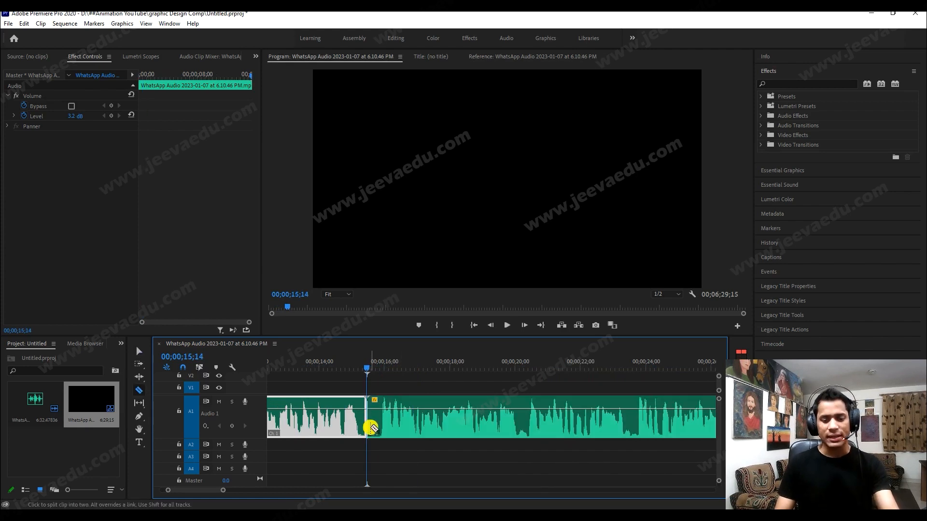
pyautogui.press('v')
pyautogui.click(415, 431)
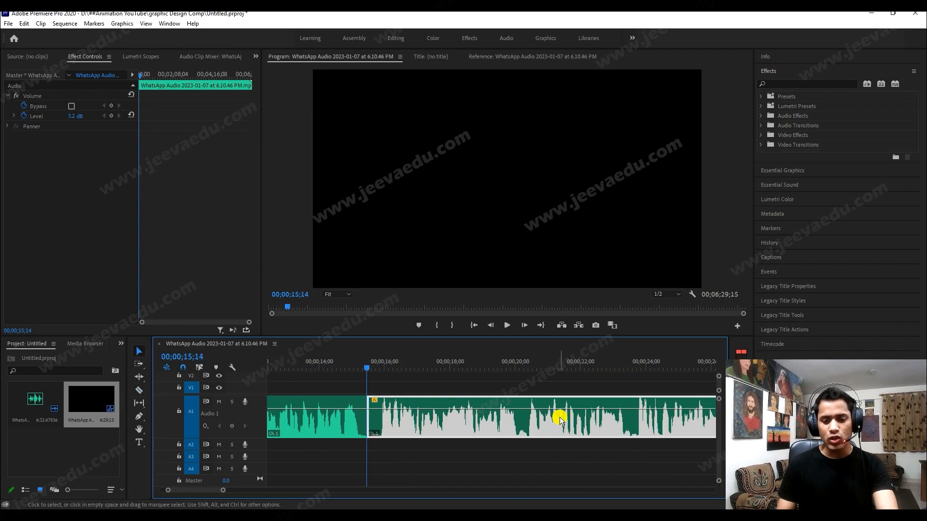
pyautogui.press('Delete')
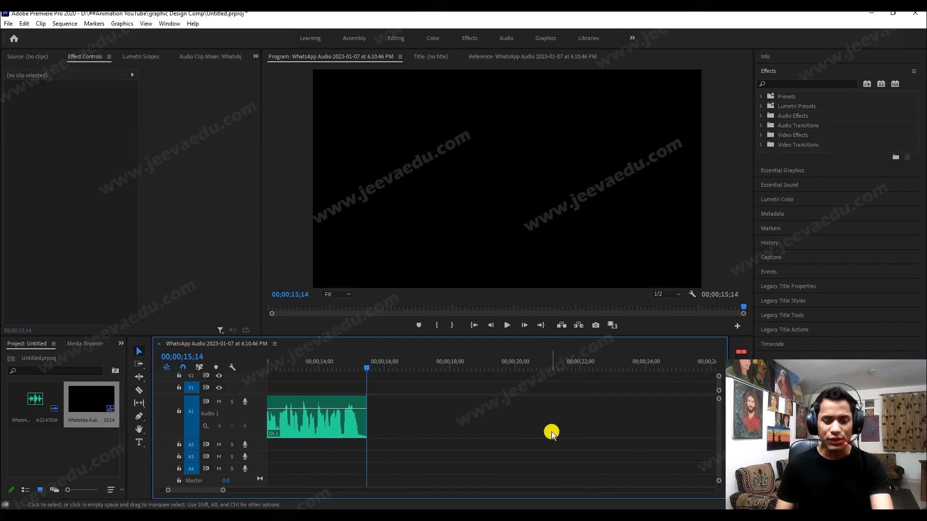
# Open the media export settings for the sequence and set the format to Waveform Audio.
pyautogui.click(8, 23)
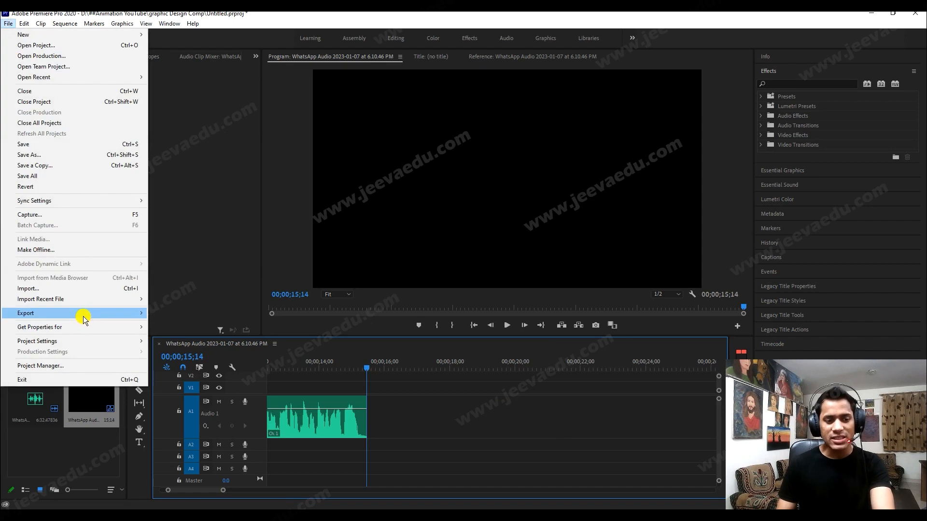
pyautogui.moveTo(83, 317)
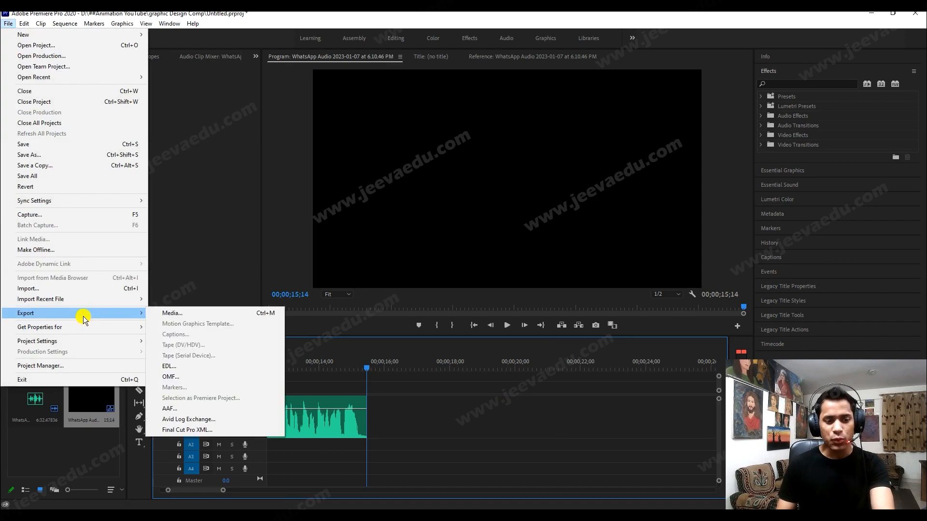
pyautogui.click(249, 311)
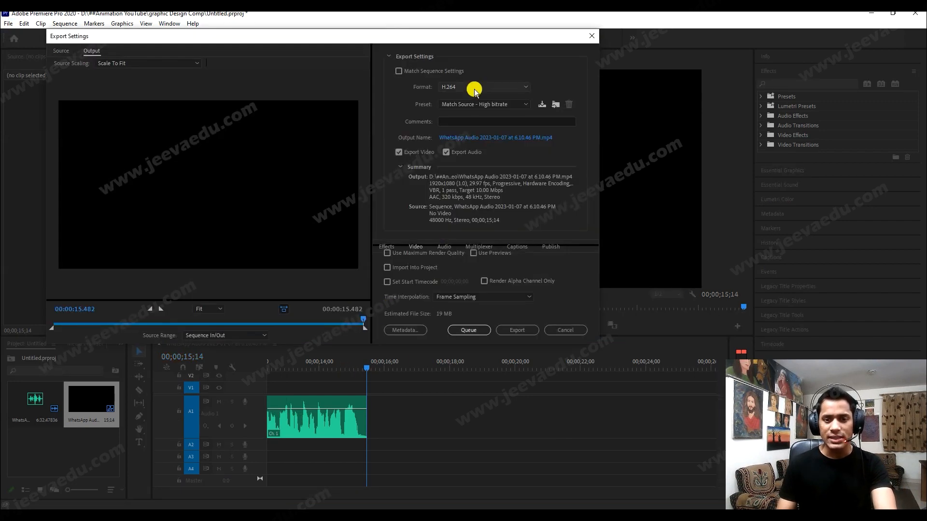
pyautogui.click(485, 88)
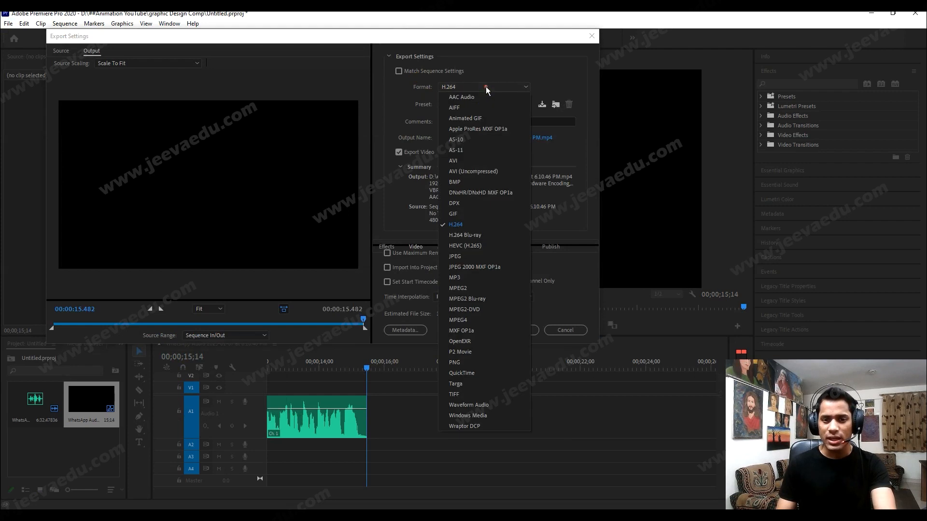
pyautogui.click(469, 406)
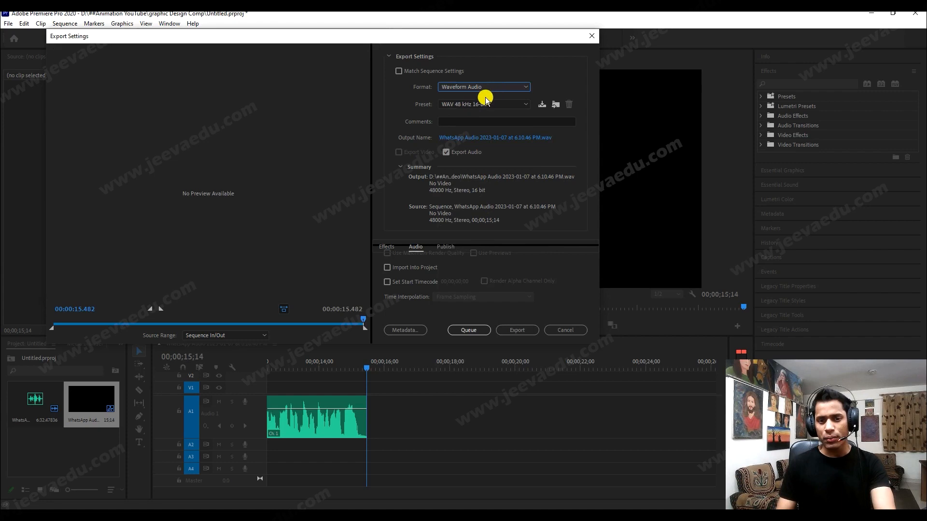
# Edit the export's output location and create a new folder named "story 1" on the Desktop.
pyautogui.click(465, 138)
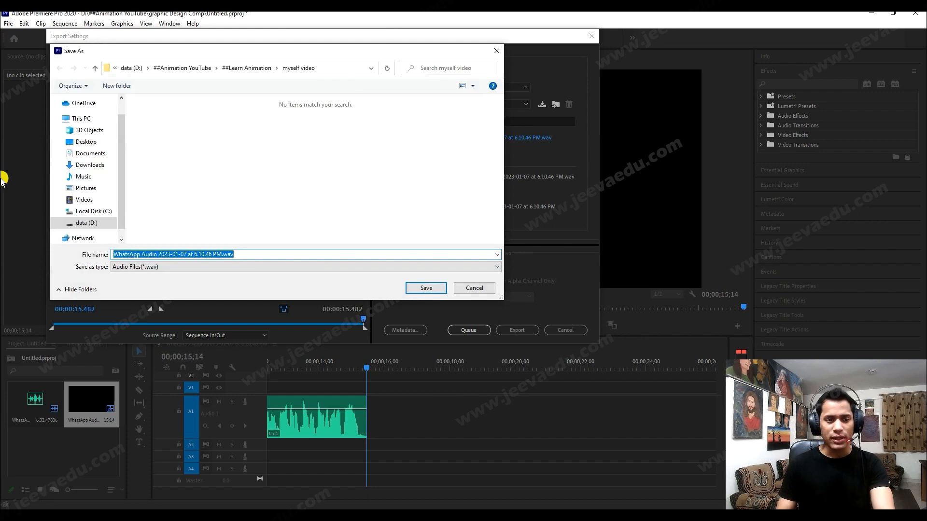
pyautogui.click(85, 141)
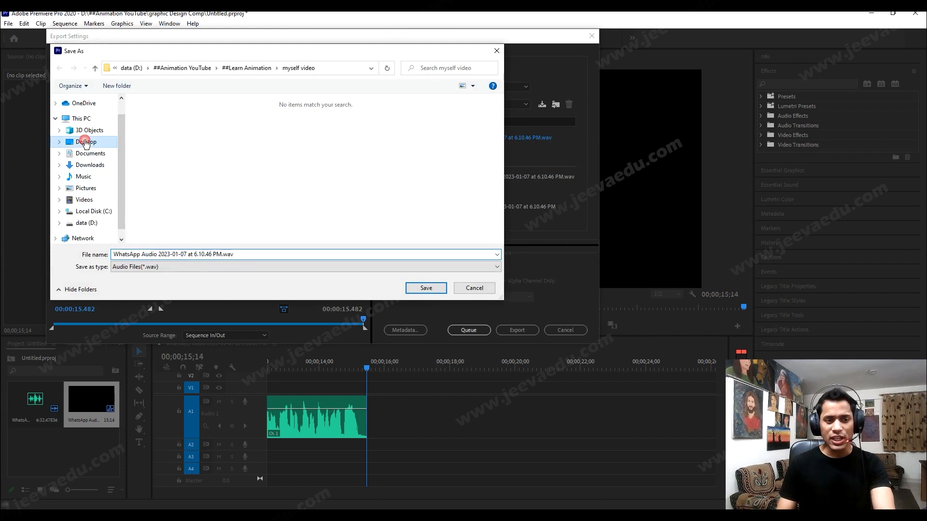
pyautogui.click(121, 86)
pyautogui.write('st')
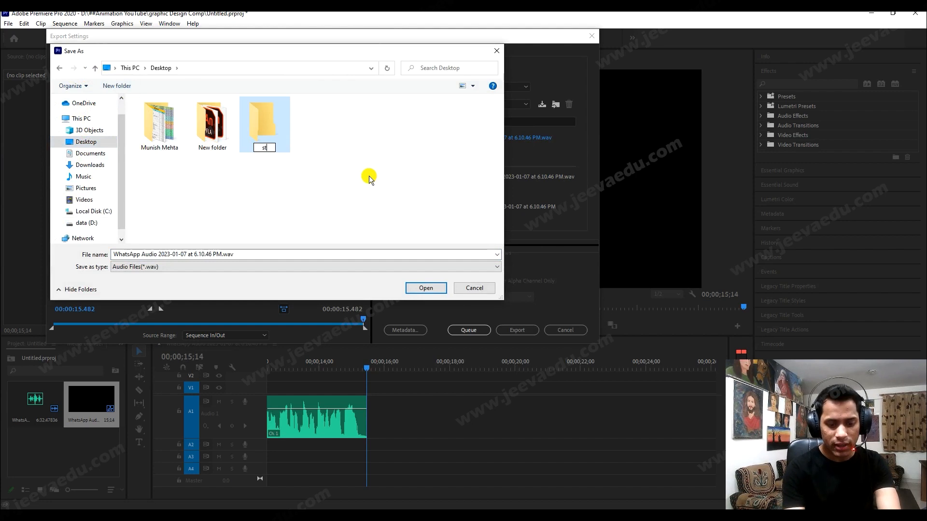
pyautogui.write('or')
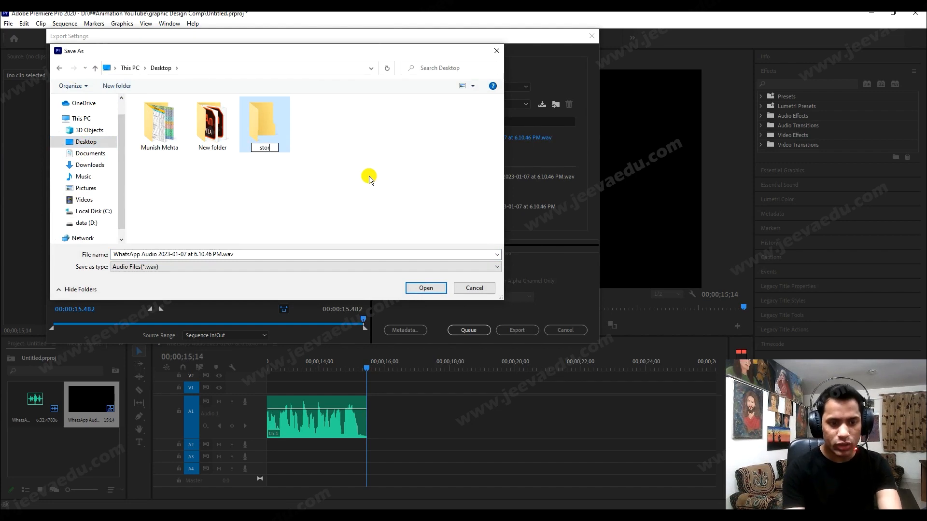
pyautogui.write('y 1')
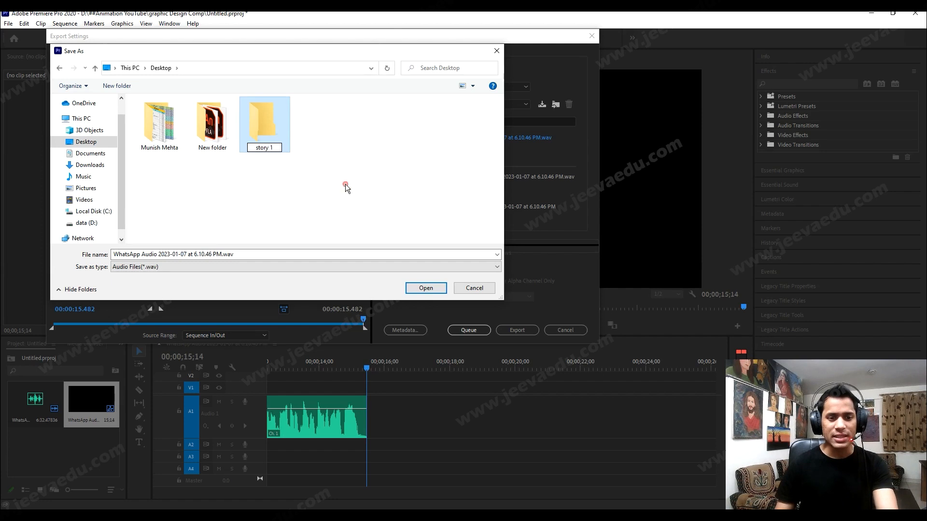
pyautogui.click(289, 178)
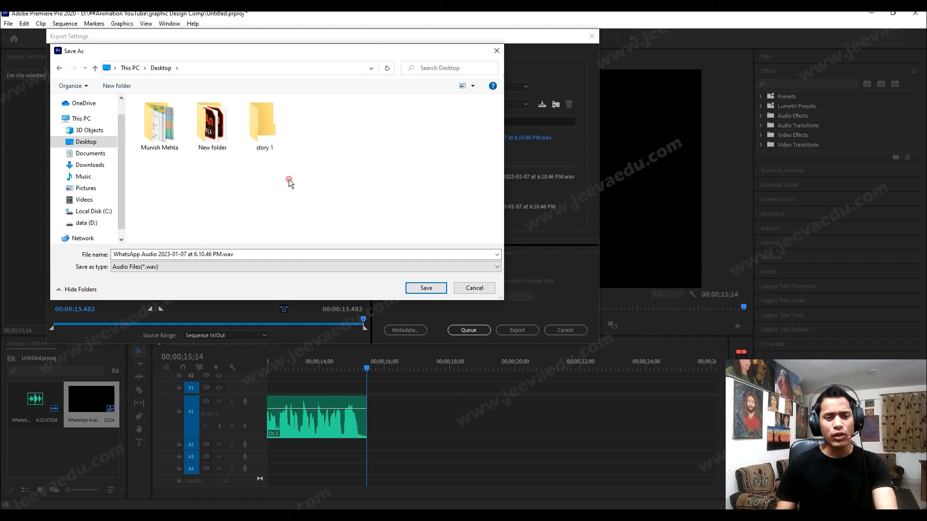
# Create a folder named "VO" inside the story 1 folder and open it.
pyautogui.doubleClick(267, 124)
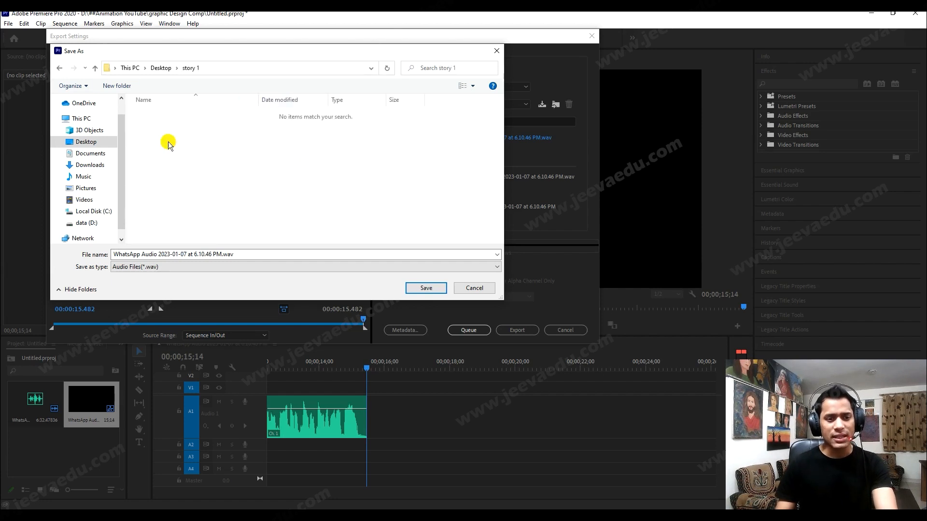
pyautogui.click(118, 86)
pyautogui.write('VO')
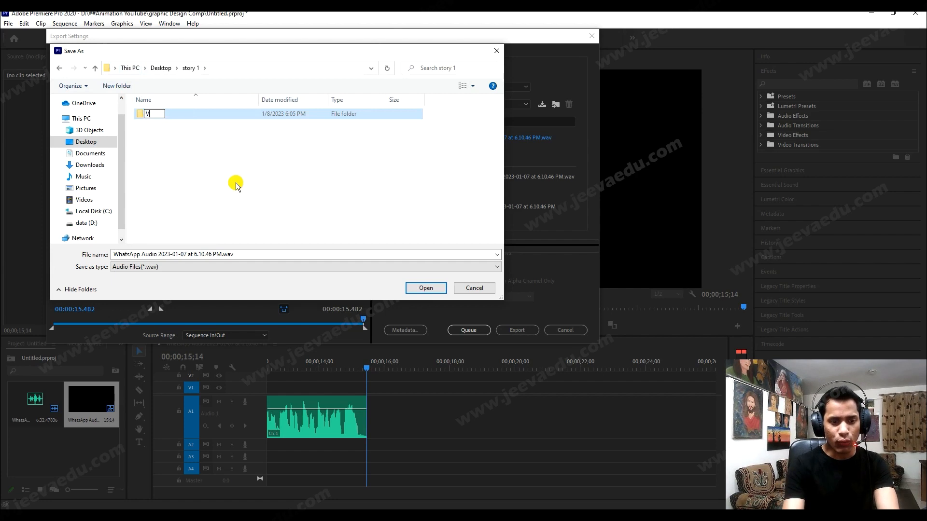
pyautogui.doubleClick(194, 115)
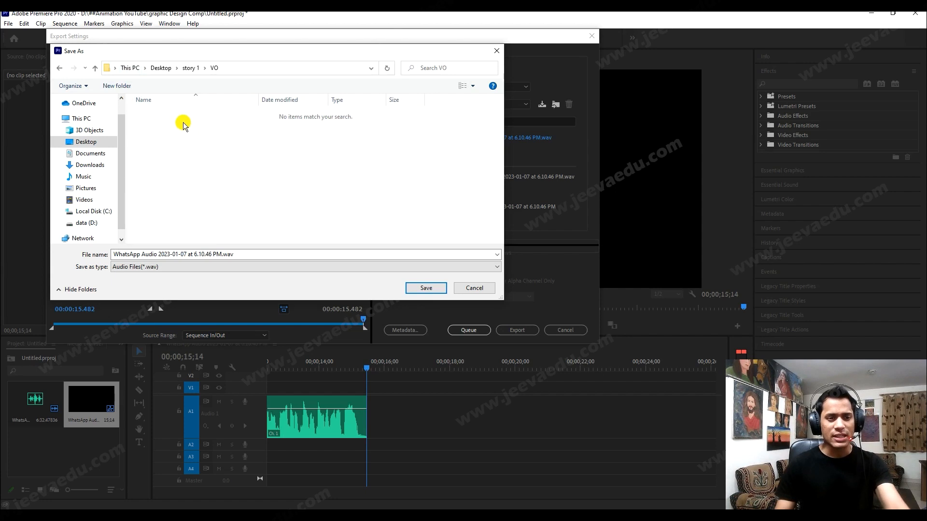
# Create a folder named "N" inside the VO folder and open it.
pyautogui.click(120, 87)
pyautogui.write('n')
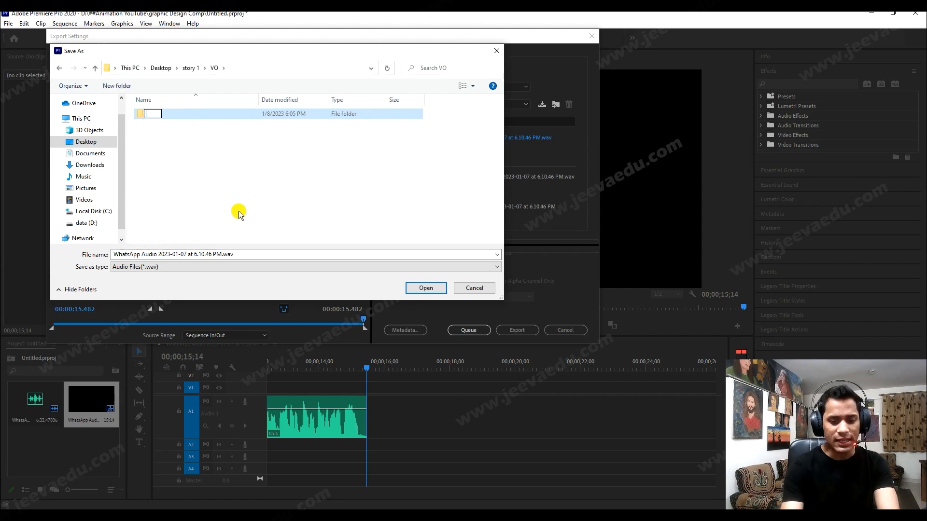
pyautogui.click(239, 214)
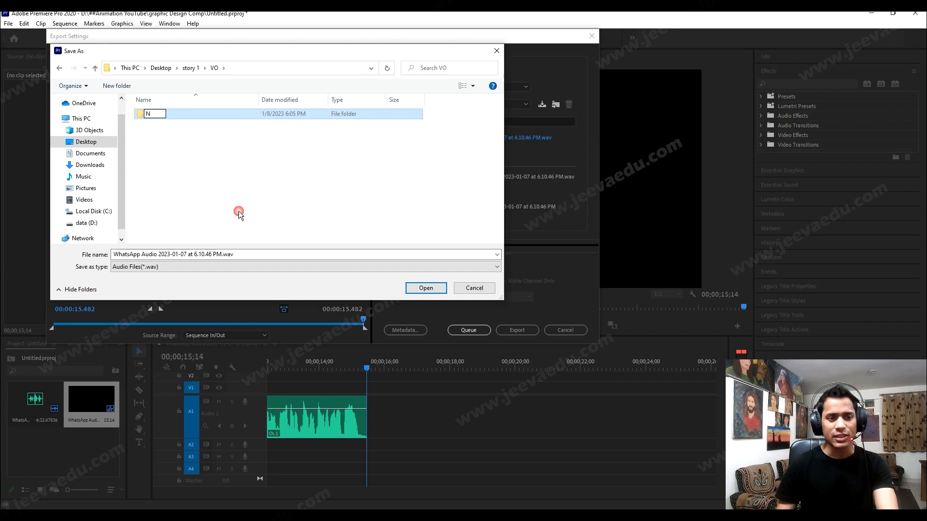
pyautogui.click(234, 129)
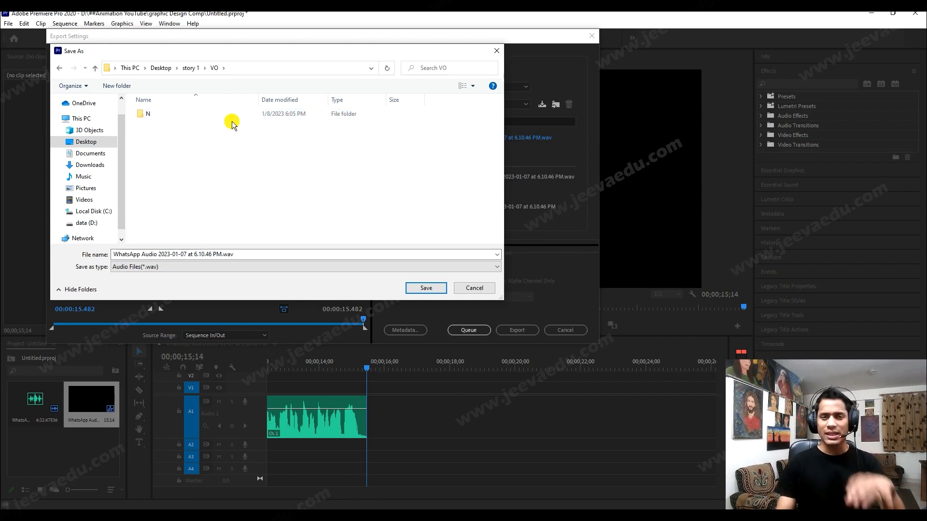
pyautogui.click(219, 120)
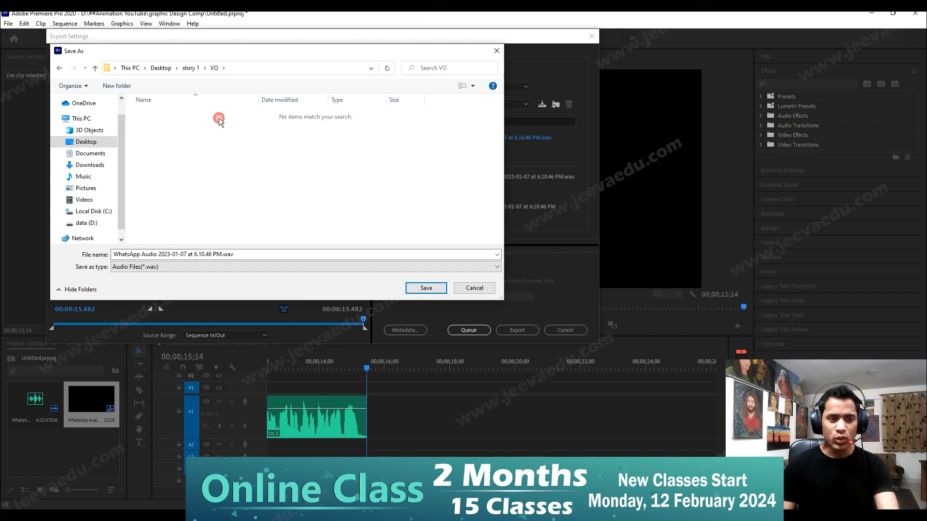
# Name the output file 1 in the N folder and export the audio.
pyautogui.write('1')
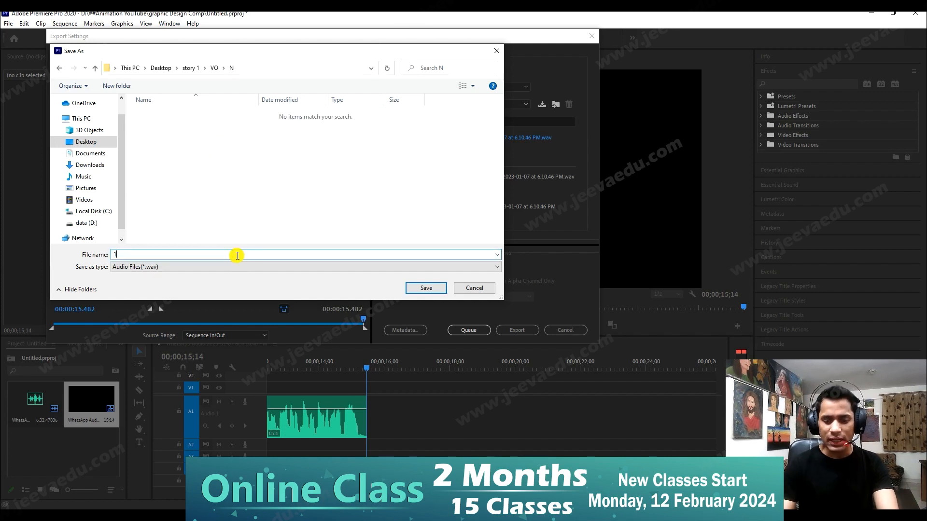
pyautogui.click(424, 288)
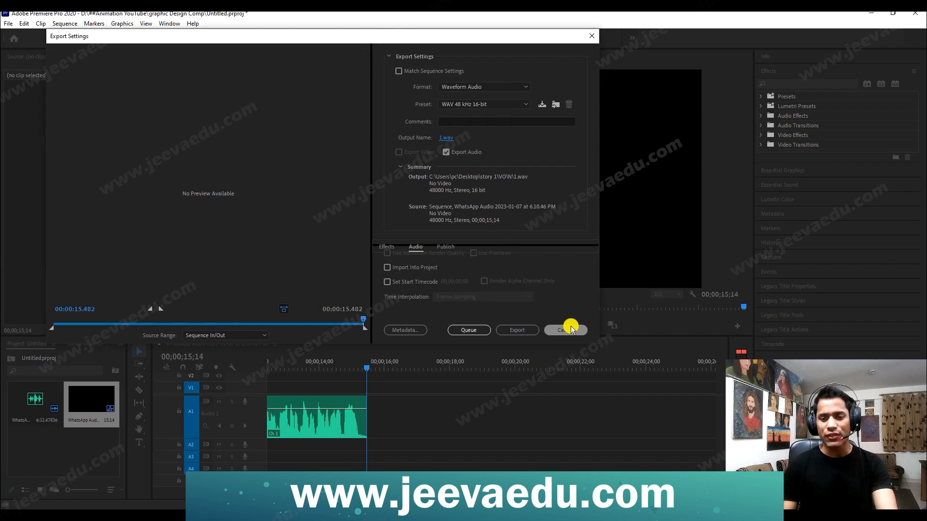
pyautogui.click(516, 330)
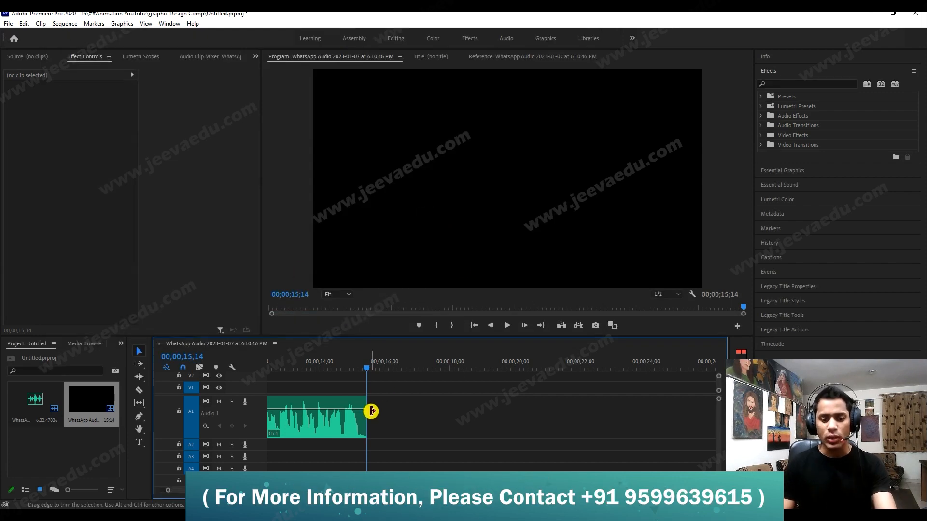
# Restore the deleted remainder of the audio, remove the already exported part before the cut and close the gap.
pyautogui.hotkey('ctrl', 'z')
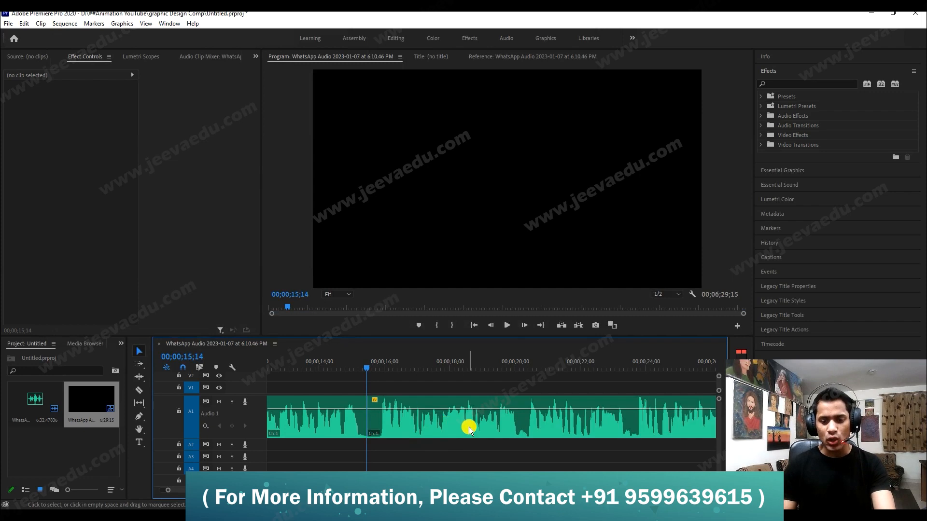
pyautogui.click(291, 424)
pyautogui.press('Delete')
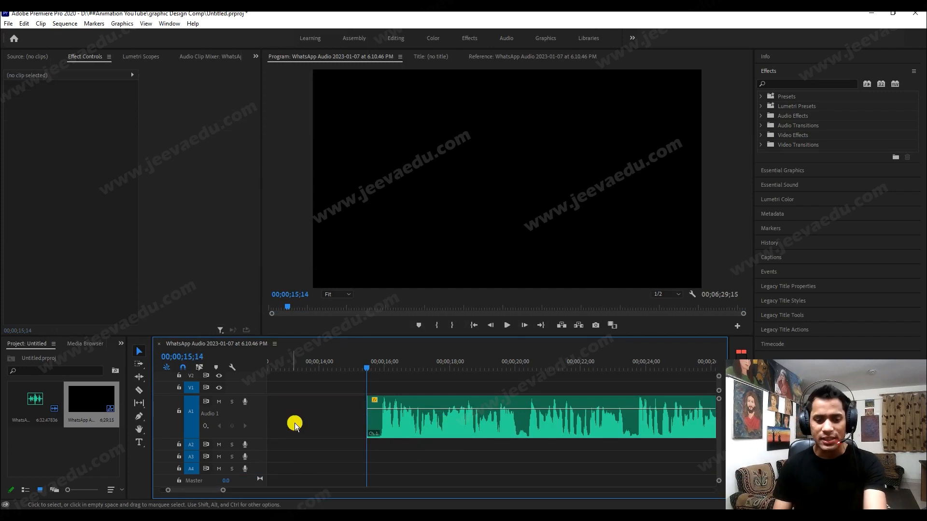
pyautogui.rightClick(316, 412)
pyautogui.click(352, 417)
pyautogui.press('Home')
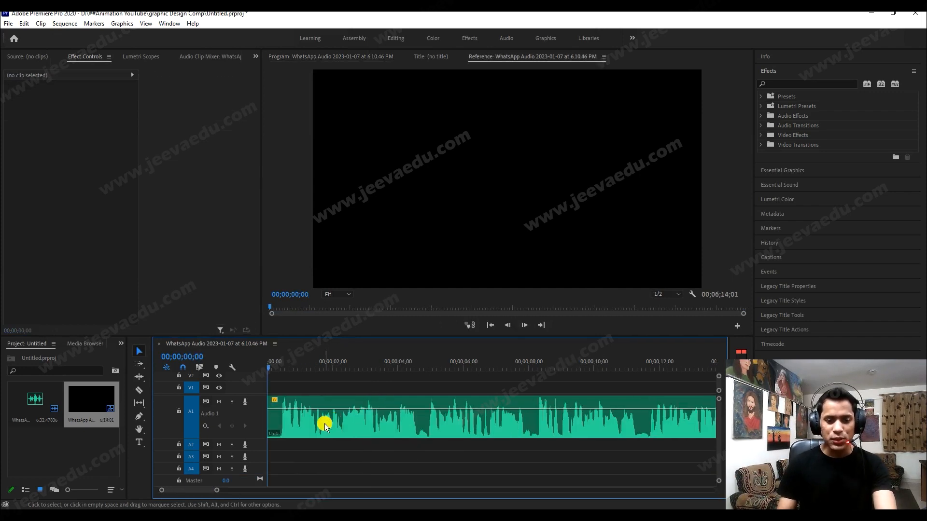
# Play the remaining audio to its next long pause and split the clip there at 00;00;15;09.
pyautogui.press('space')
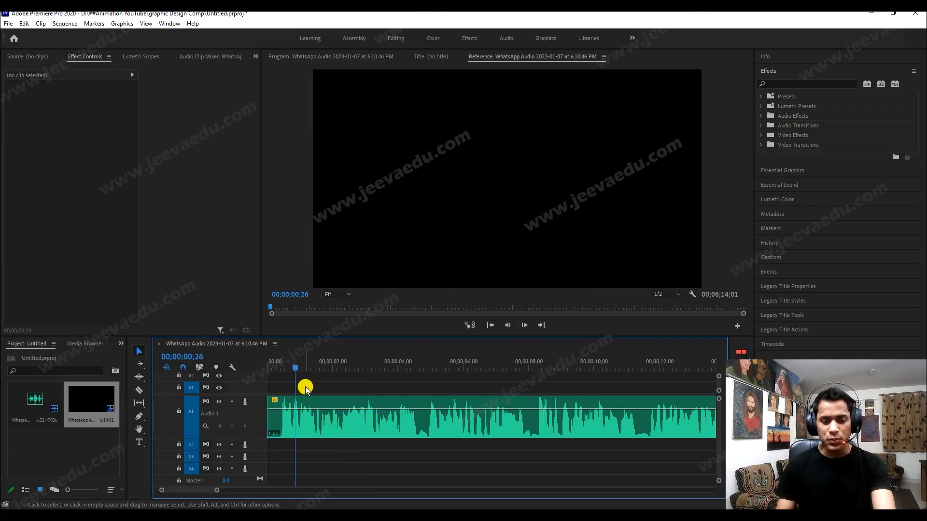
pyautogui.moveTo(341, 371); pyautogui.dragTo(277, 390)
pyautogui.click(342, 459)
pyautogui.press('space')
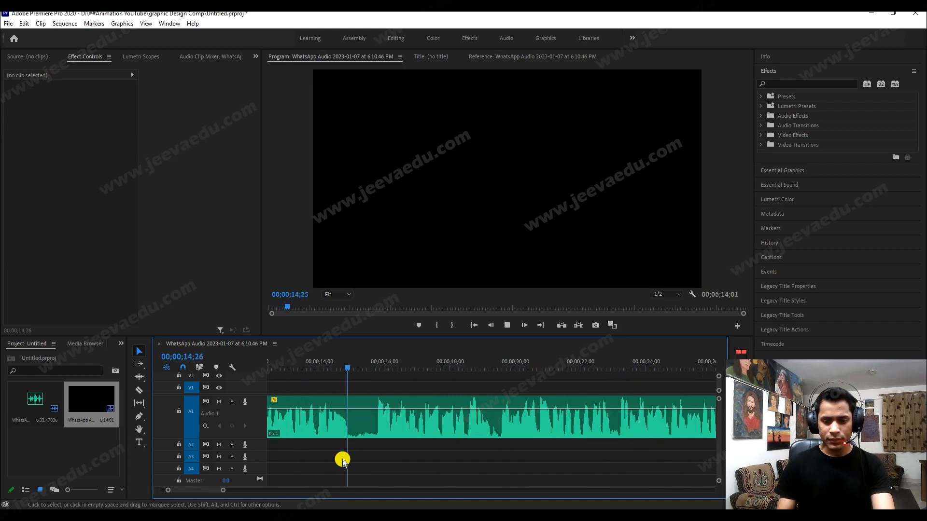
pyautogui.press('space')
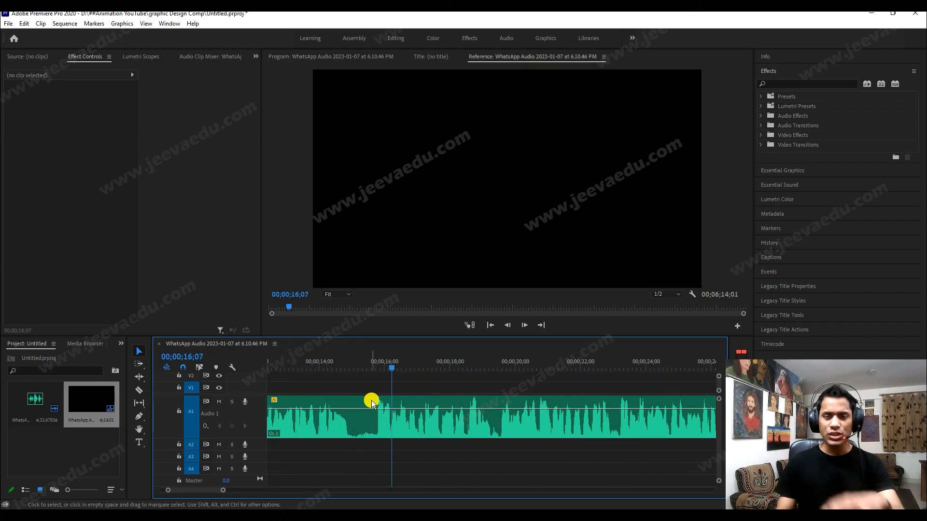
pyautogui.press('c')
pyautogui.moveTo(391, 368); pyautogui.dragTo(361, 385)
pyautogui.click(358, 420)
pyautogui.press('space')
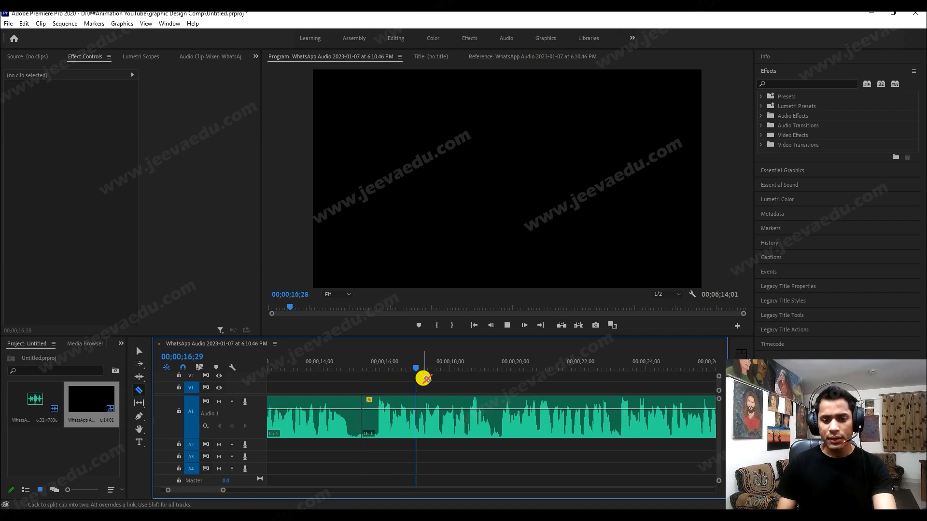
# Stop playback and delete the part of the audio clip after the new cut.
pyautogui.press('space')
pyautogui.press('v')
pyautogui.click(455, 427)
pyautogui.press('Delete')
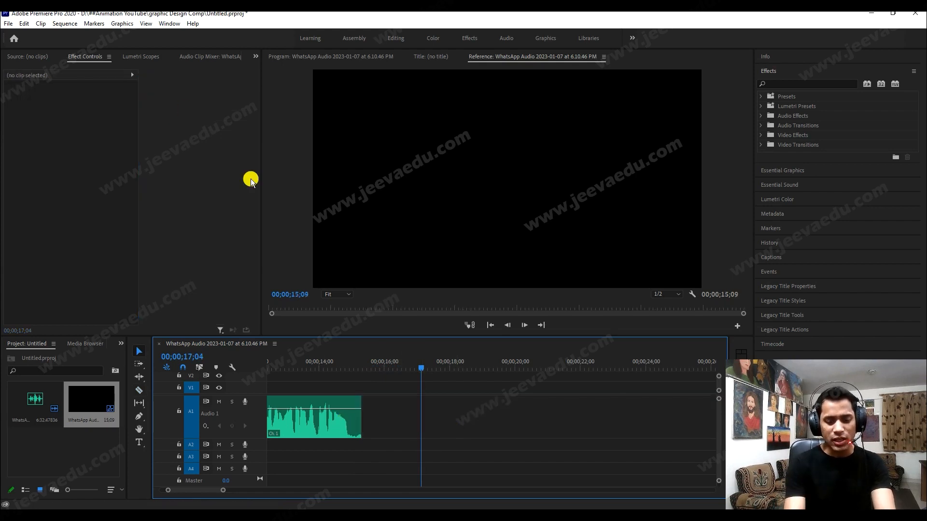
# Open the media export settings, create an output folder named "Tuni" inside the VO folder and open it.
pyautogui.hotkey('ctrl', 'm')
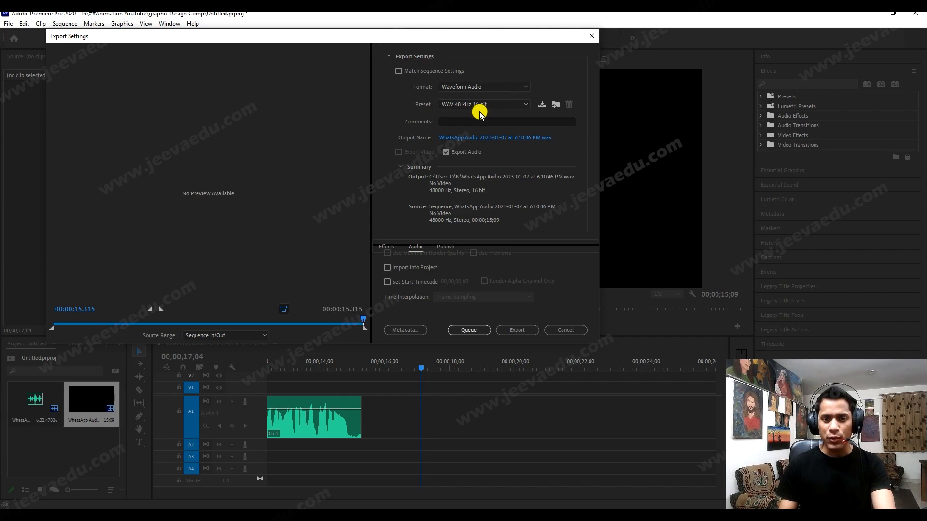
pyautogui.click(469, 139)
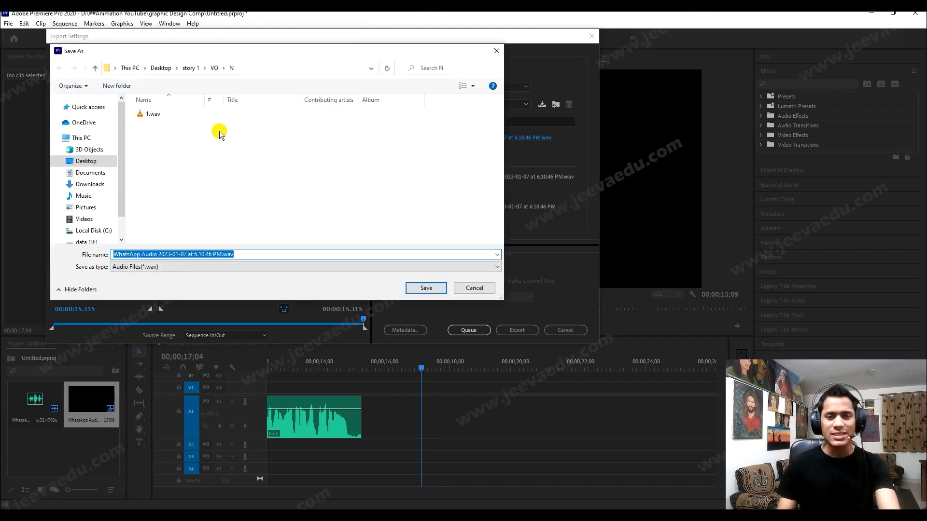
pyautogui.click(216, 68)
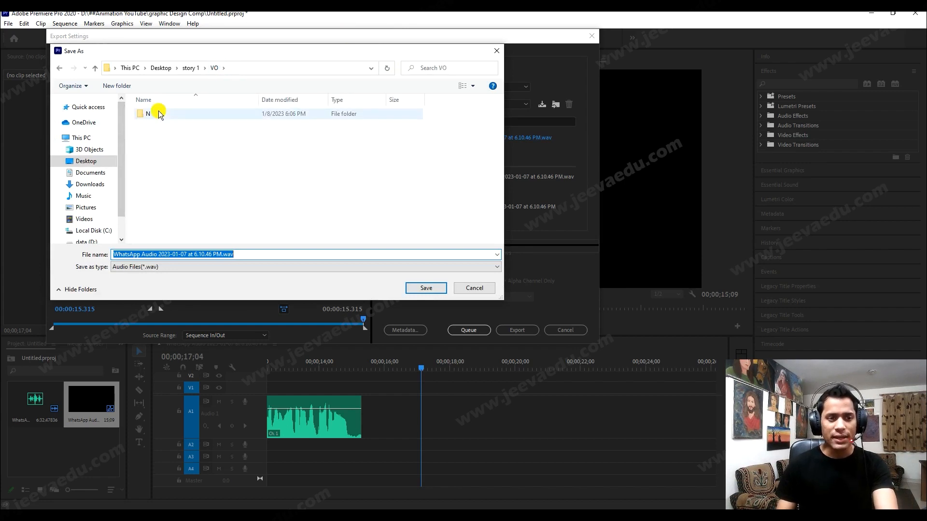
pyautogui.click(124, 88)
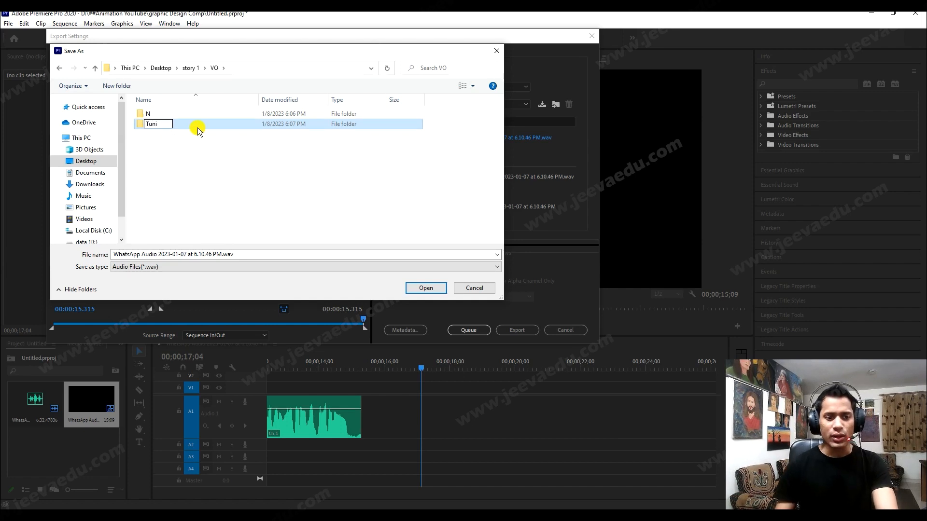
pyautogui.doubleClick(221, 125)
pyautogui.click(310, 215)
# Name the output file 1 in the Tuni folder and export the second audio part.
pyautogui.click(233, 265)
pyautogui.click(237, 255)
pyautogui.hotkey('ctrl', 'a')
pyautogui.write('1')
pyautogui.click(426, 288)
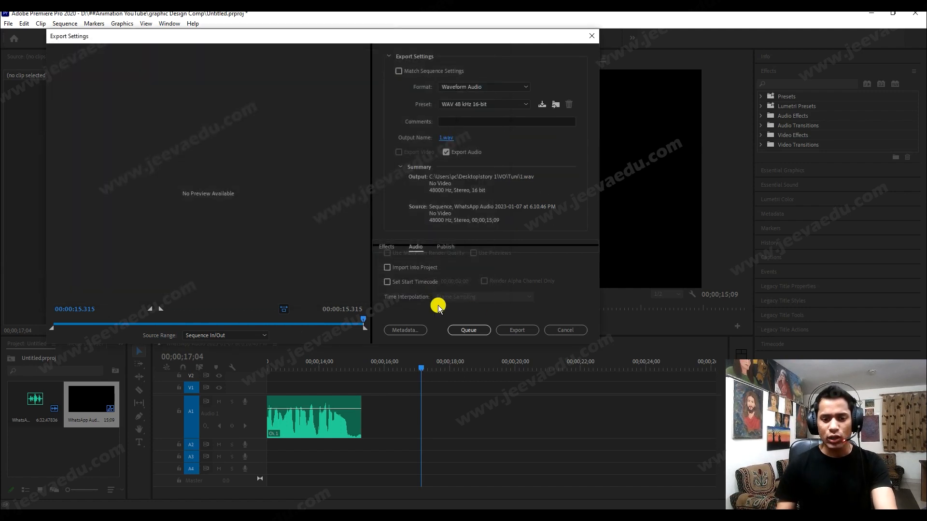
pyautogui.click(520, 332)
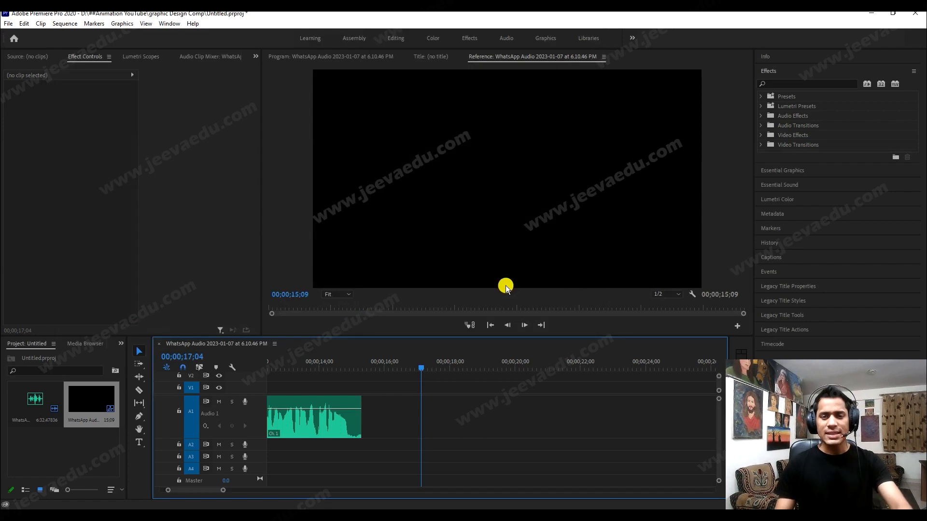
# Switch to the desktop, move the story 1 folder icon away from the other icons and open the folder.
pyautogui.click(871, 15)
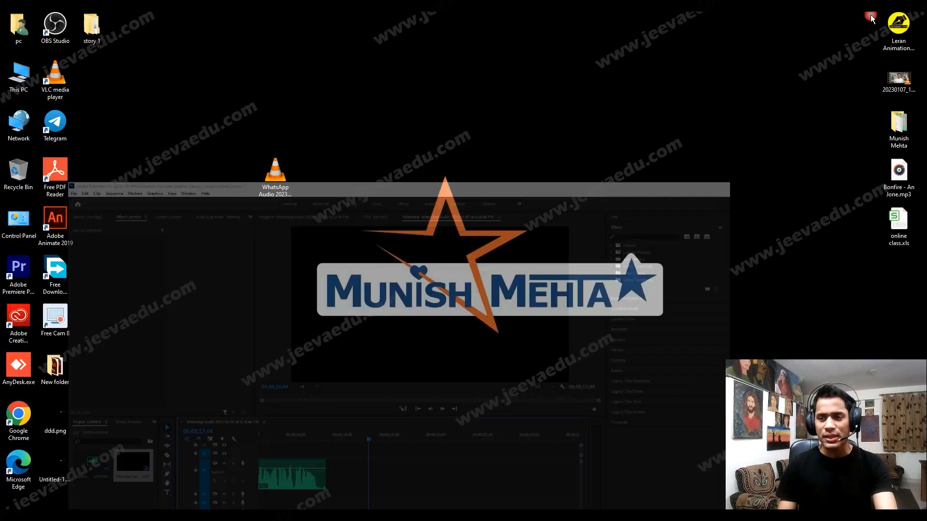
pyautogui.moveTo(103, 34); pyautogui.dragTo(166, 93)
pyautogui.doubleClick(165, 77)
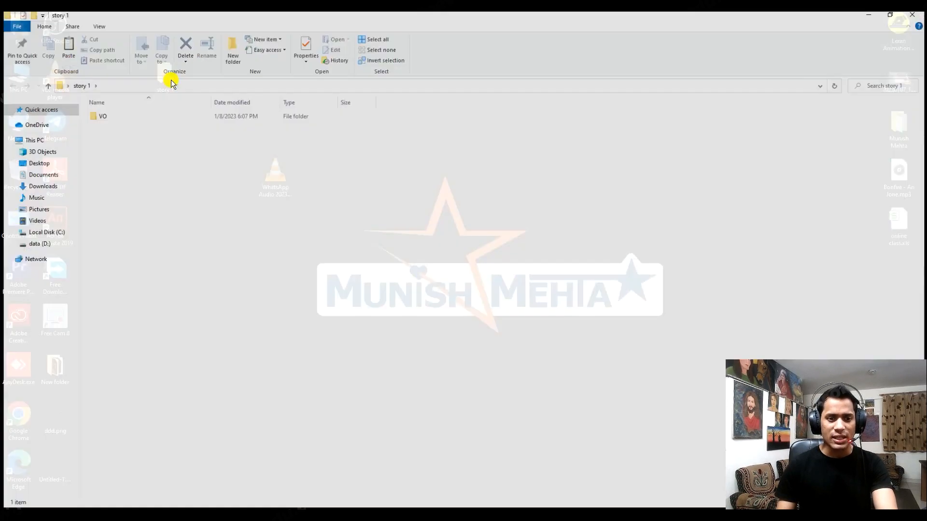
# Show the story 1 folder with large icons, then open its VO subfolder and show it the same way.
pyautogui.click(97, 24)
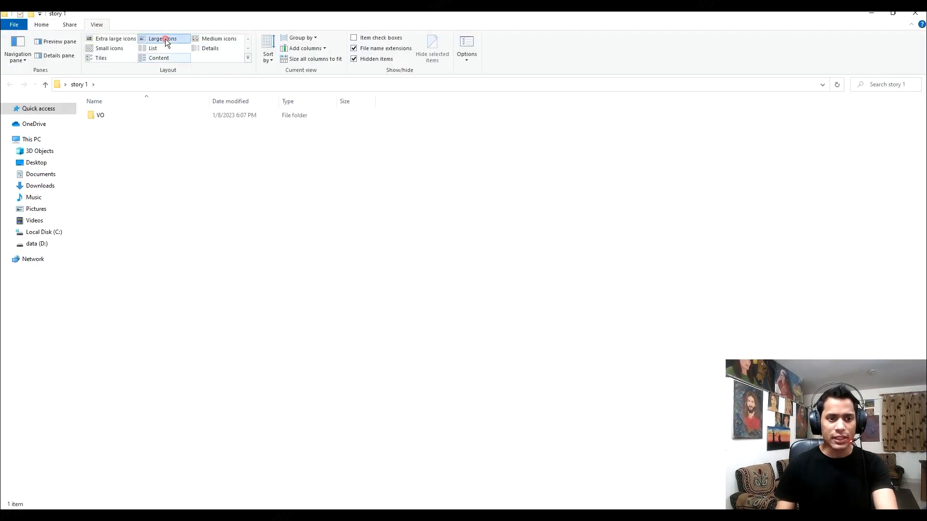
pyautogui.click(159, 38)
pyautogui.click(109, 142)
pyautogui.doubleClick(110, 142)
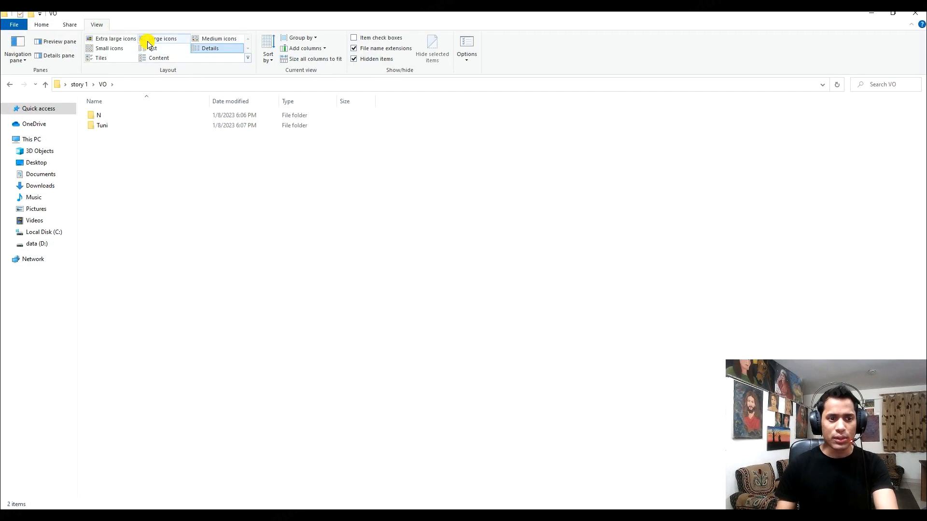
pyautogui.click(151, 39)
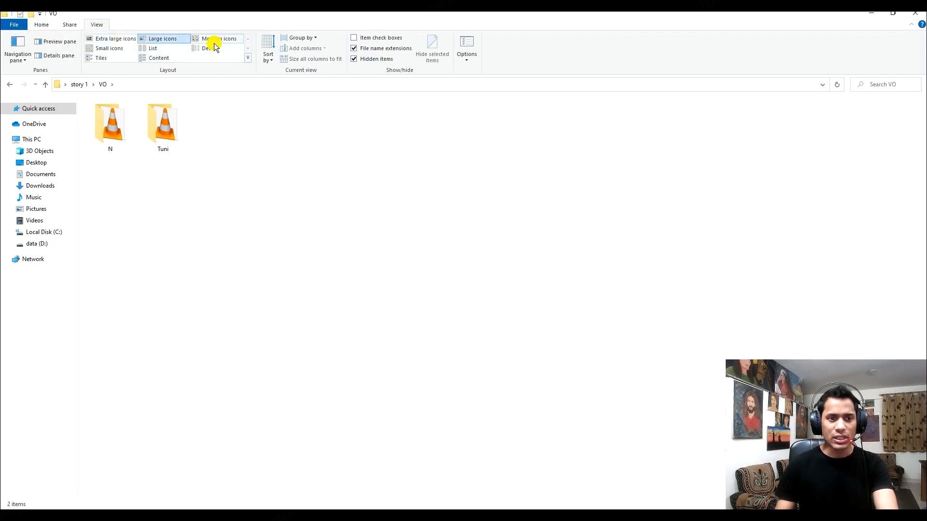
# Check the contents of the N and Tuni folders inside VO.
pyautogui.doubleClick(115, 141)
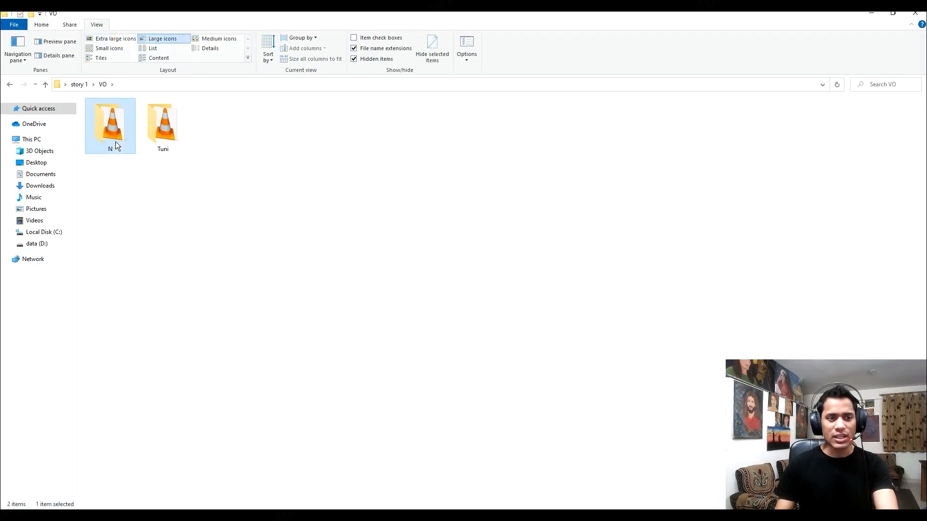
pyautogui.click(102, 84)
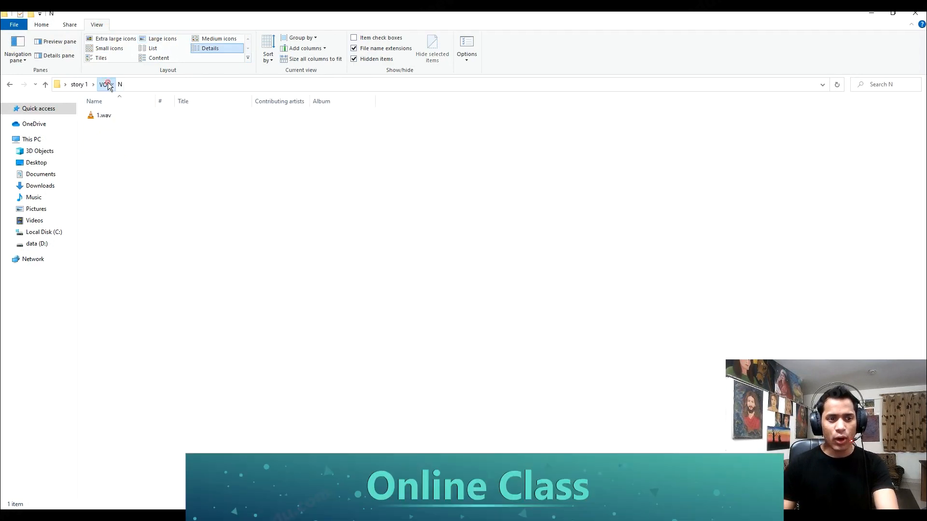
pyautogui.doubleClick(169, 126)
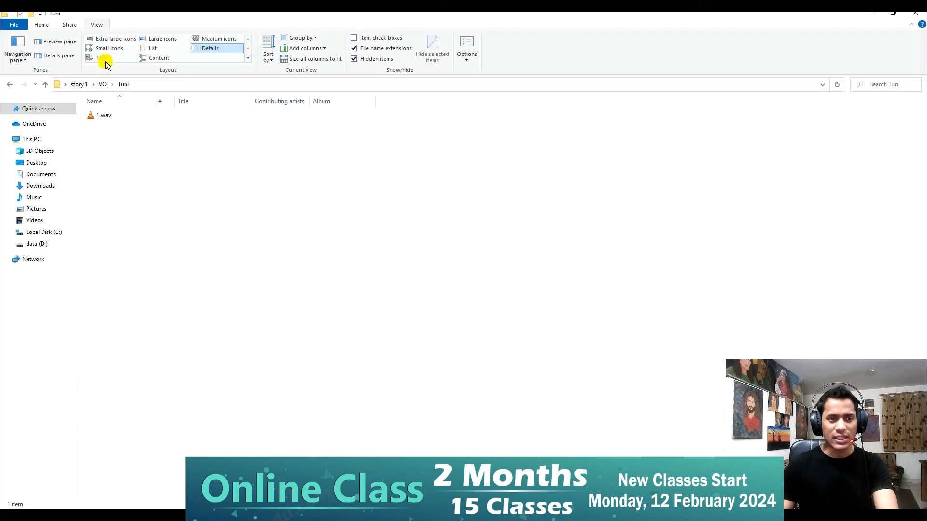
pyautogui.click(100, 85)
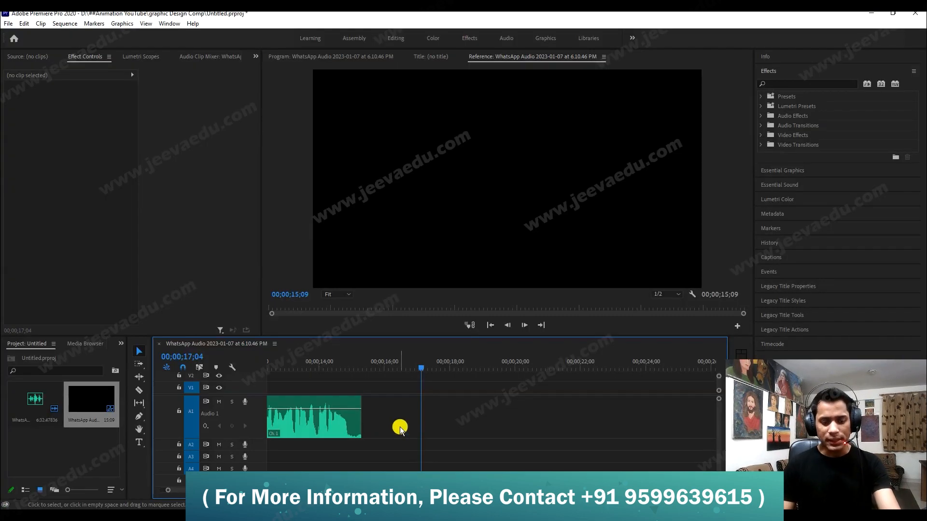
# Back in Premiere Pro, restore the deleted remainder of the audio and ripple-delete the exported part before the cut.
pyautogui.click(415, 436)
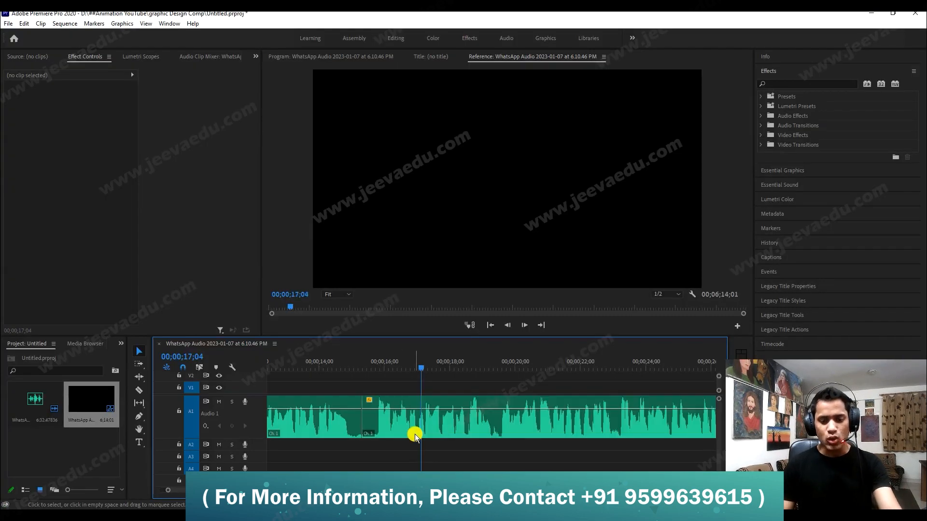
pyautogui.click(322, 424)
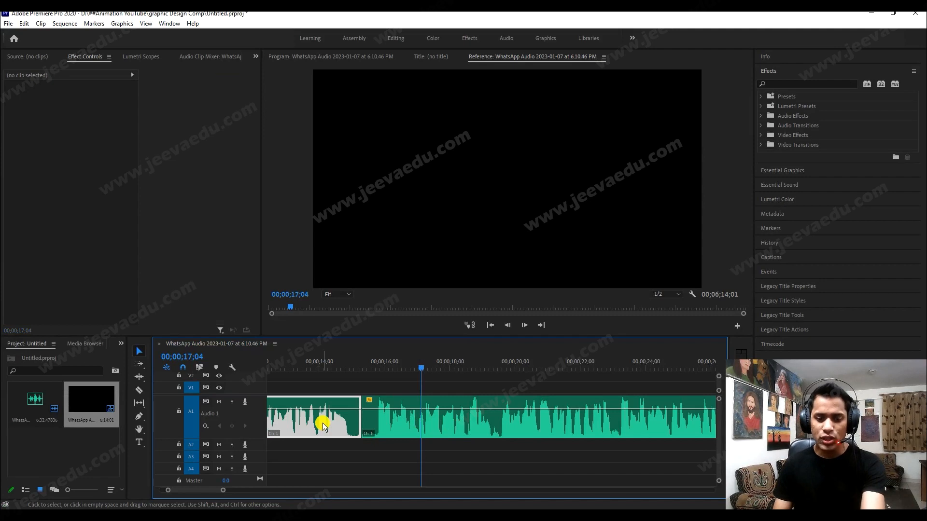
pyautogui.hotkey('shift', 'Delete')
pyautogui.press('Home')
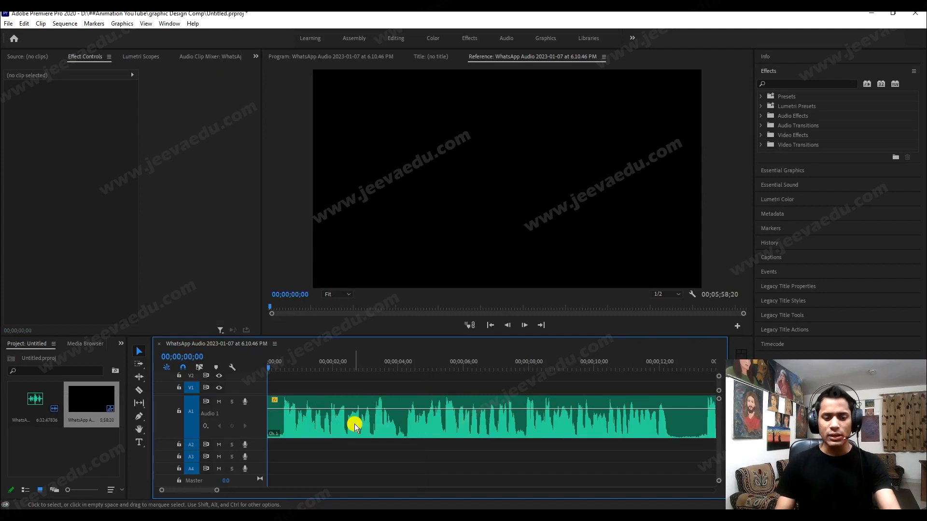
# Cut about 12 frames of silence off the start of the audio clip and ripple-delete the gap.
pyautogui.press('space')
pyautogui.click(295, 376)
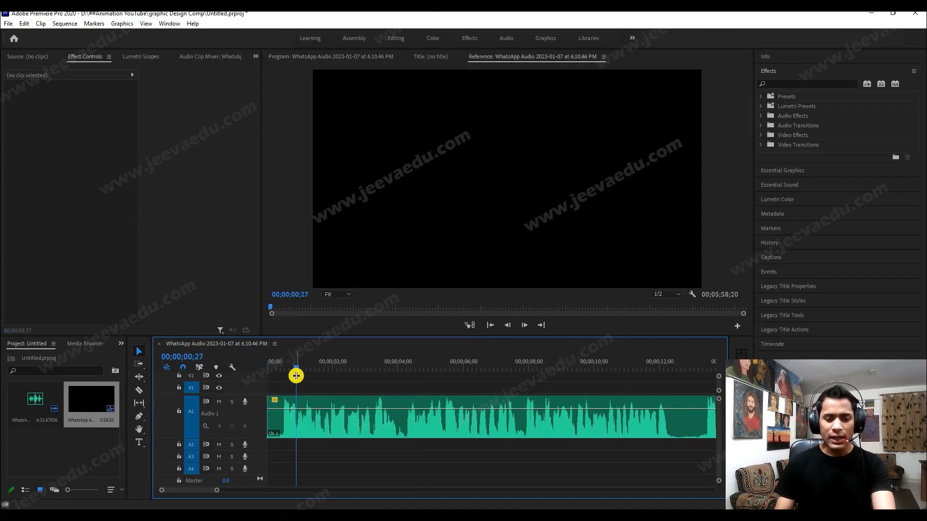
pyautogui.click(276, 371)
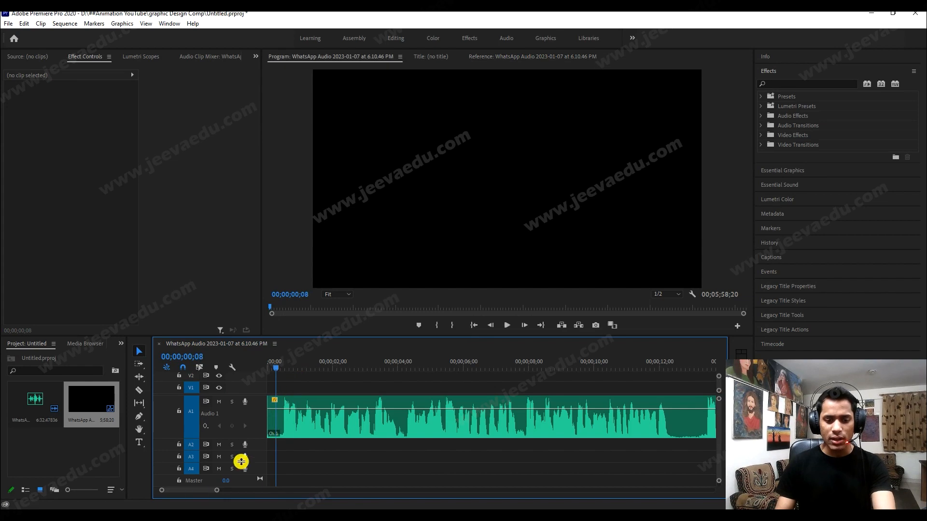
pyautogui.moveTo(215, 491); pyautogui.dragTo(209, 491)
pyautogui.press('c')
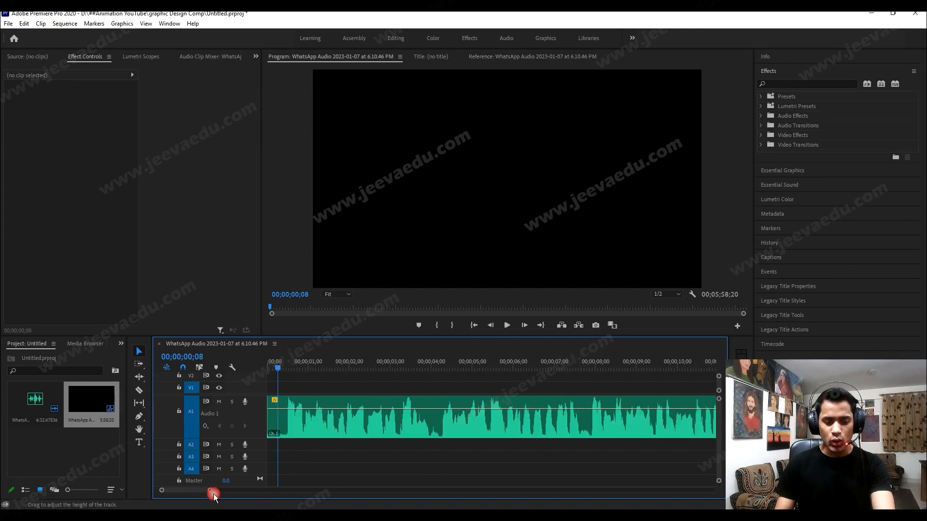
pyautogui.click(284, 417)
pyautogui.press('v')
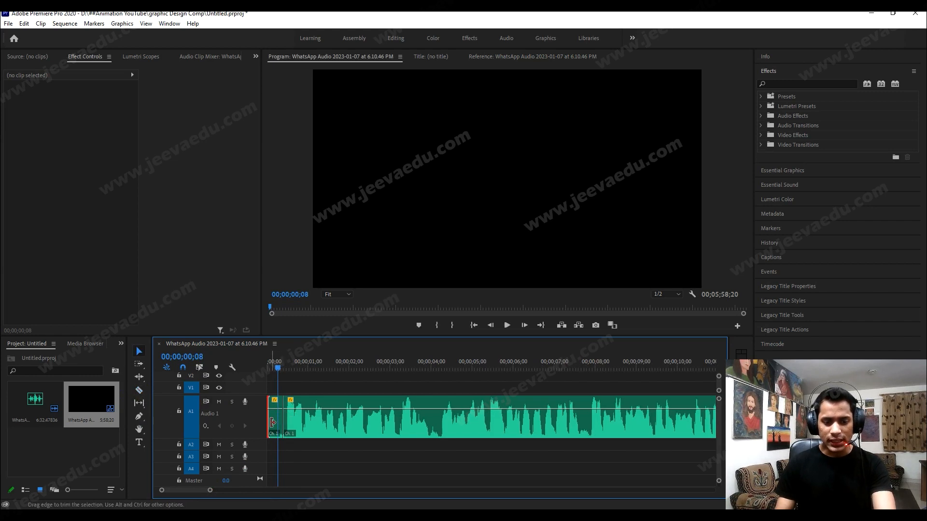
pyautogui.click(275, 431)
pyautogui.press('Delete')
pyautogui.rightClick(276, 420)
pyautogui.click(302, 427)
# Listen through the next voice part, split the audio in the pause at about 00;00;12;02 and delete everything after the cut.
pyautogui.press('space')
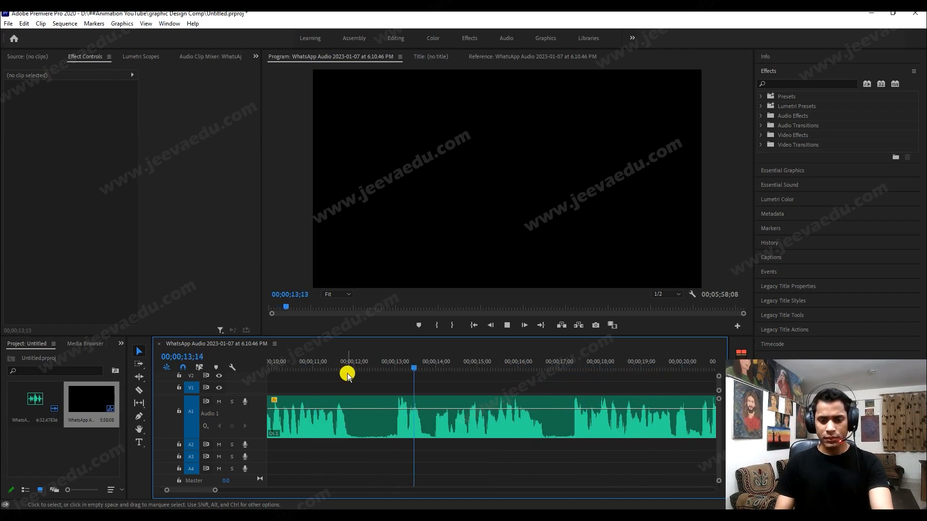
pyautogui.press('space')
pyautogui.click(367, 368)
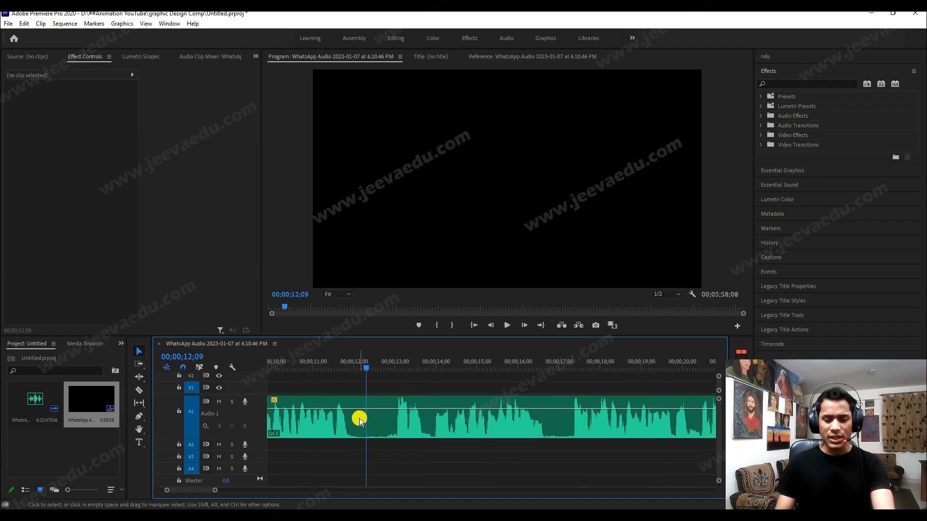
pyautogui.click(357, 418)
pyautogui.press('v')
pyautogui.click(401, 436)
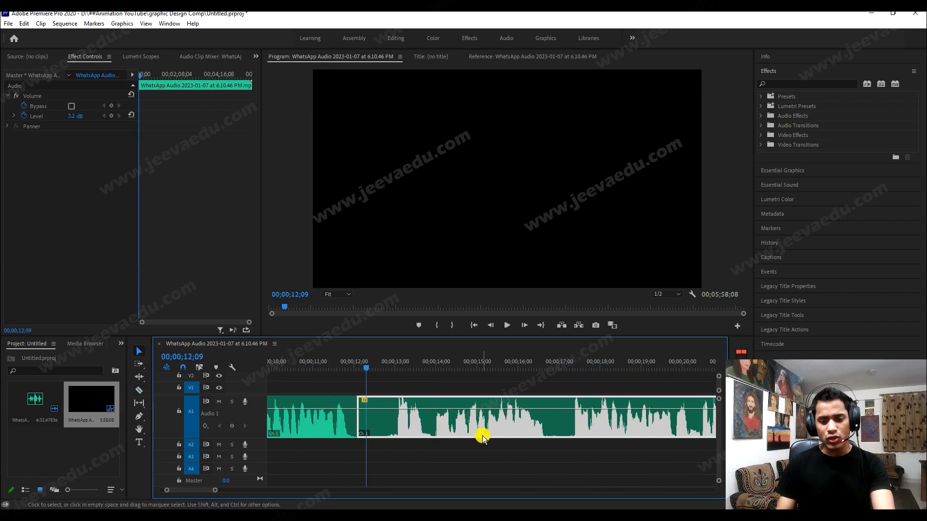
pyautogui.press('Delete')
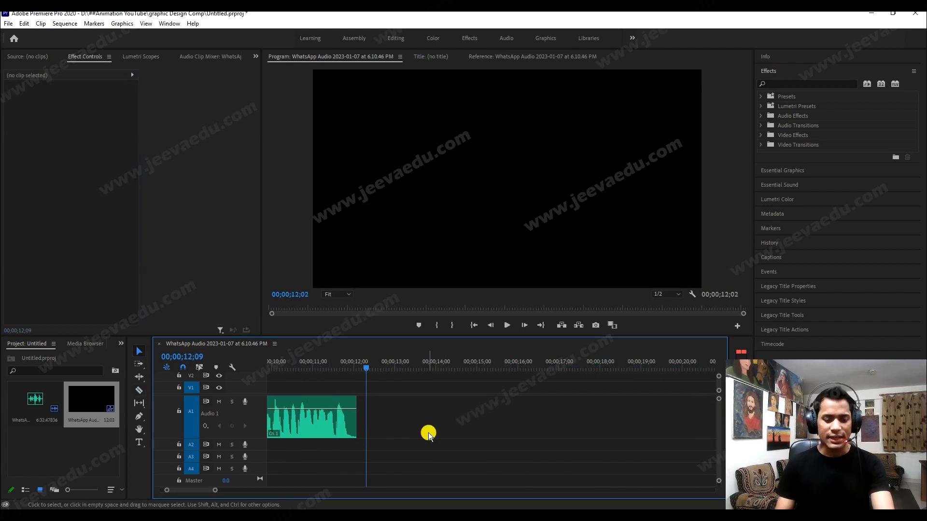
# Export the remaining audio part as a WAV file named 2 into the N folder inside VO.
pyautogui.hotkey('ctrl', 'm')
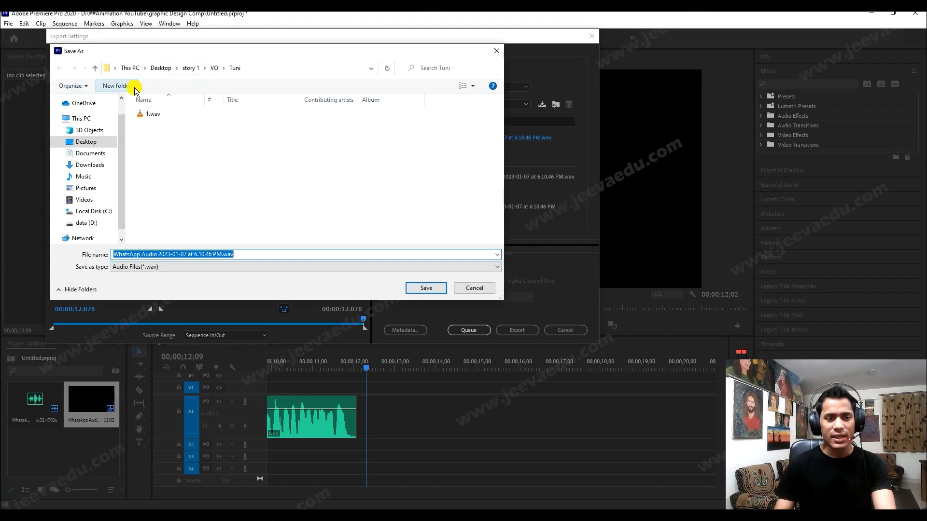
pyautogui.click(213, 68)
pyautogui.doubleClick(166, 117)
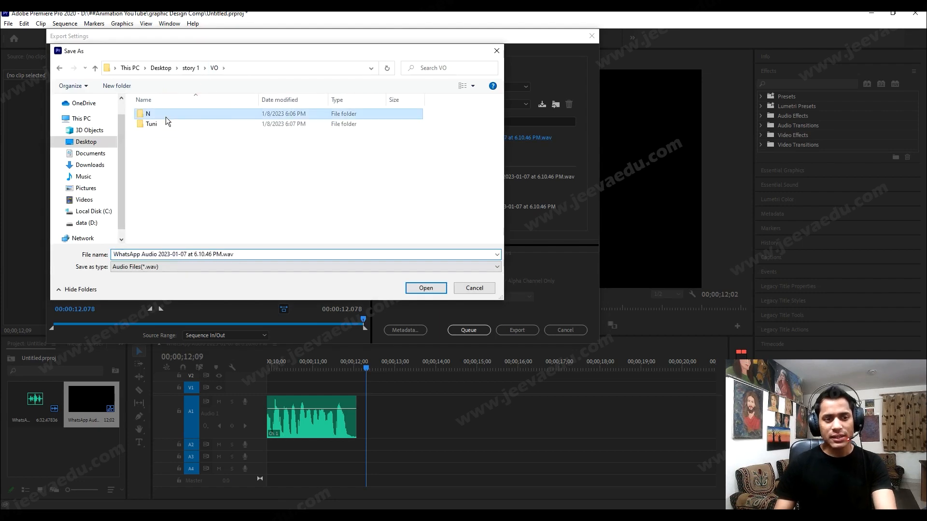
pyautogui.click(161, 117)
pyautogui.doubleClick(144, 254)
pyautogui.write('2')
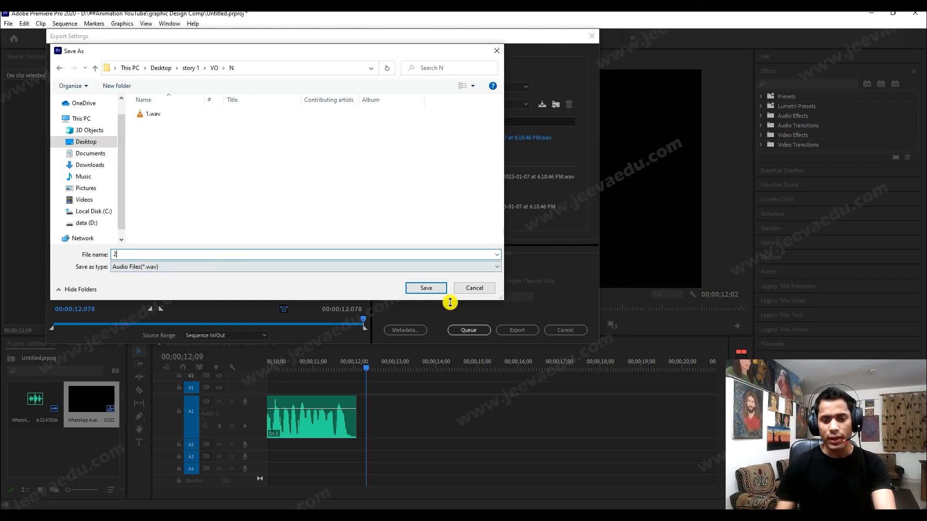
pyautogui.click(426, 288)
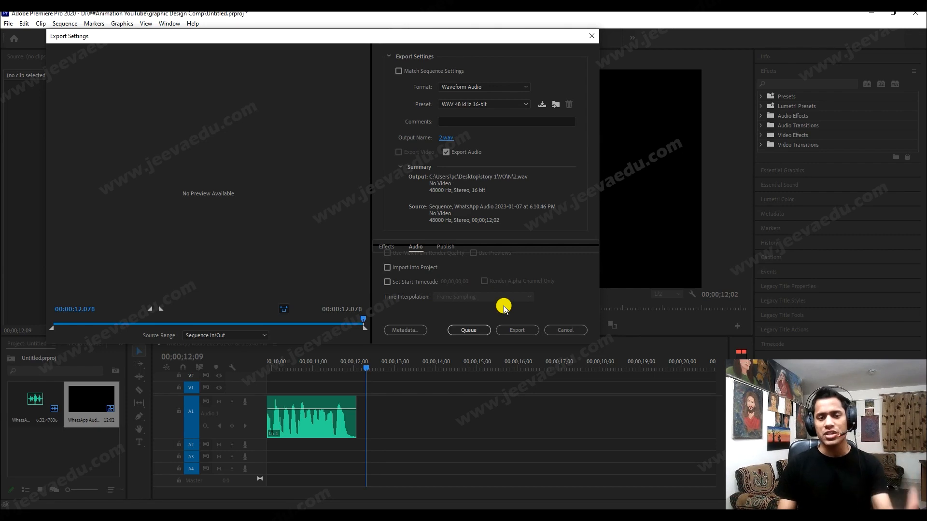
pyautogui.click(512, 333)
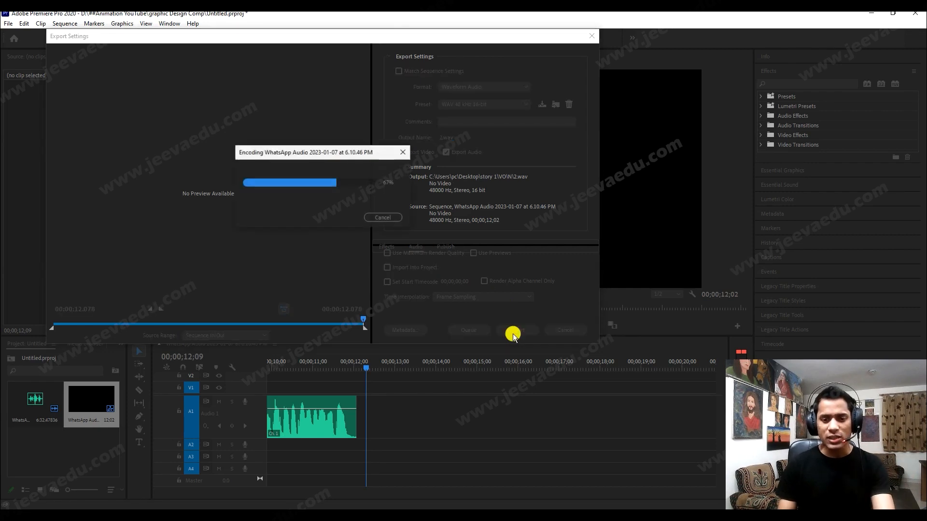
# Restore the deleted remainder of the audio, then ripple-delete the part just exported to the N folder.
pyautogui.hotkey('ctrl', 'z')
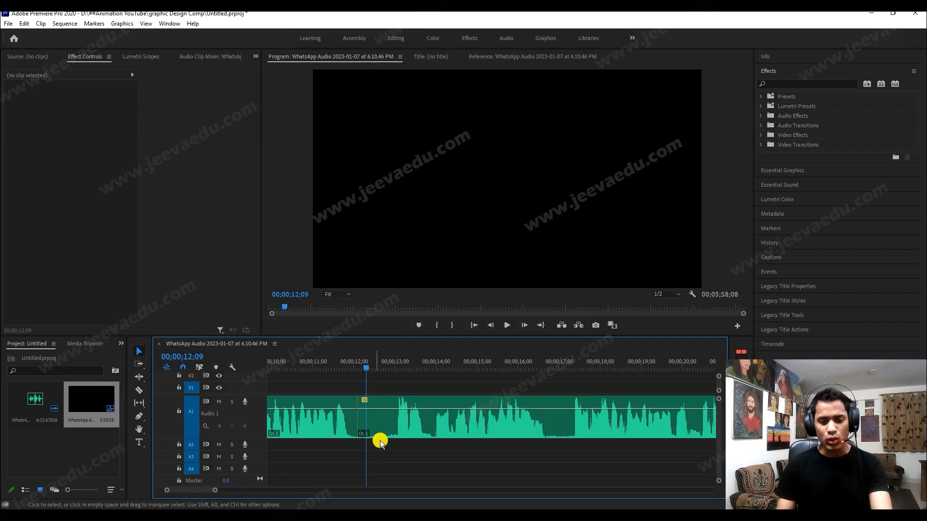
pyautogui.click(325, 424)
pyautogui.press('Delete')
pyautogui.rightClick(327, 426)
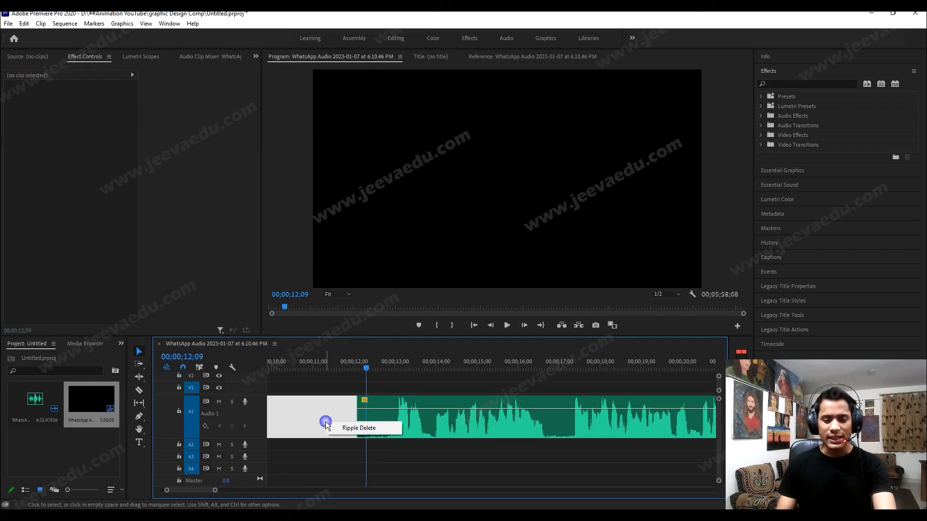
pyautogui.click(358, 428)
# Play from the start, cut about 24 frames of silence before the first words and ripple-delete the gap.
pyautogui.press('Home')
pyautogui.press('space')
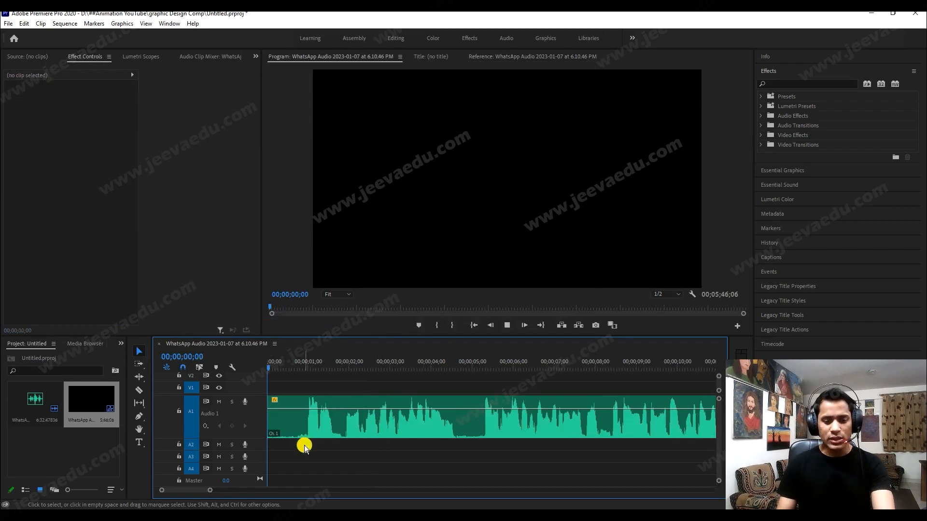
pyautogui.press('c')
pyautogui.click(301, 416)
pyautogui.press('v')
pyautogui.click(289, 422)
pyautogui.press('Delete')
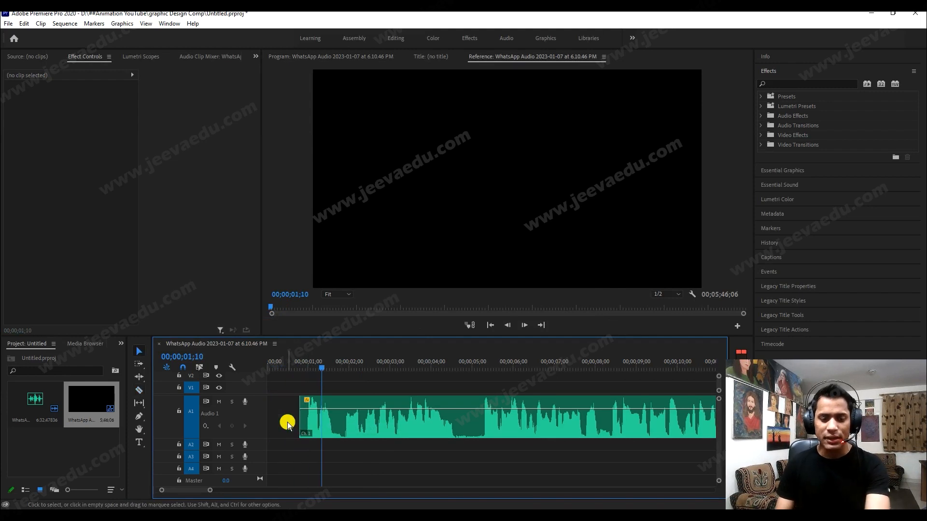
pyautogui.rightClick(288, 425)
pyautogui.click(320, 428)
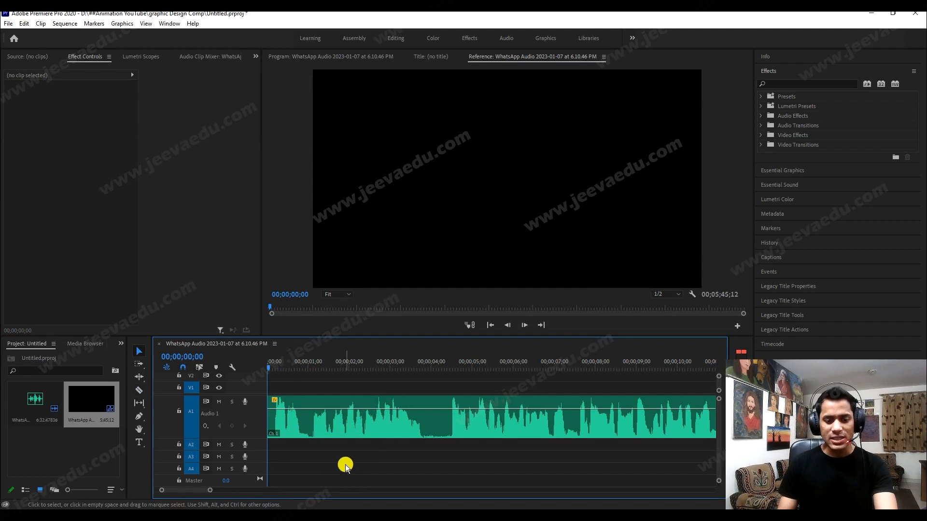
# Play the next voice part, split the audio in the pause at about 00;00;03;28 and delete everything after it.
pyautogui.press('Home')
pyautogui.press('space')
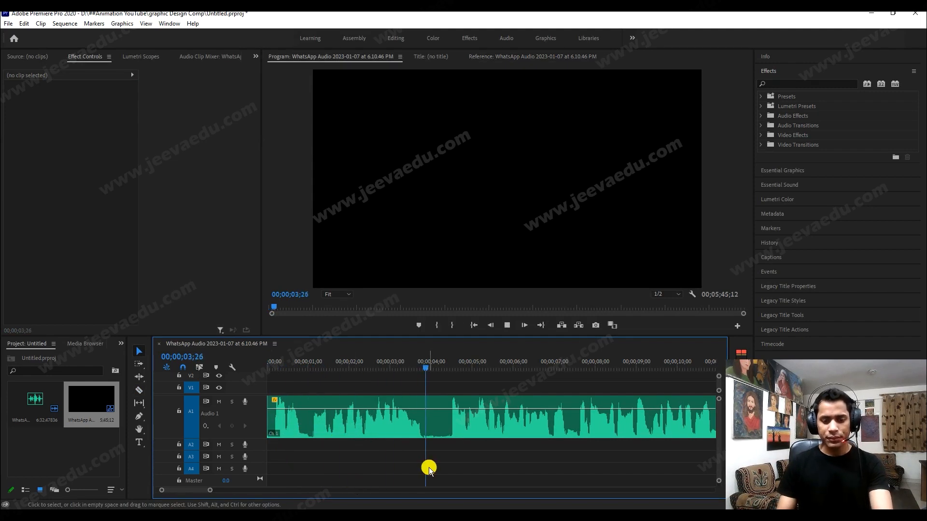
pyautogui.press('space')
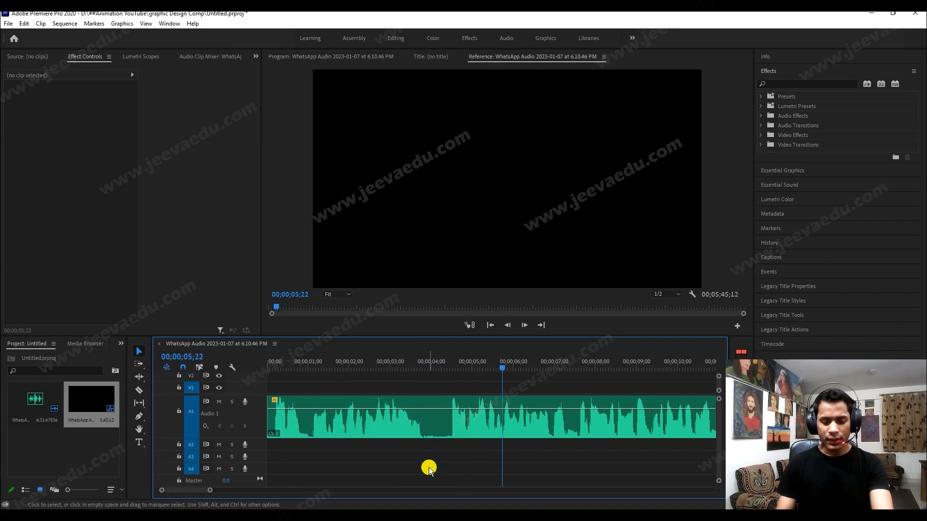
pyautogui.press('c')
pyautogui.press('v')
pyautogui.click(527, 434)
pyautogui.press('Delete')
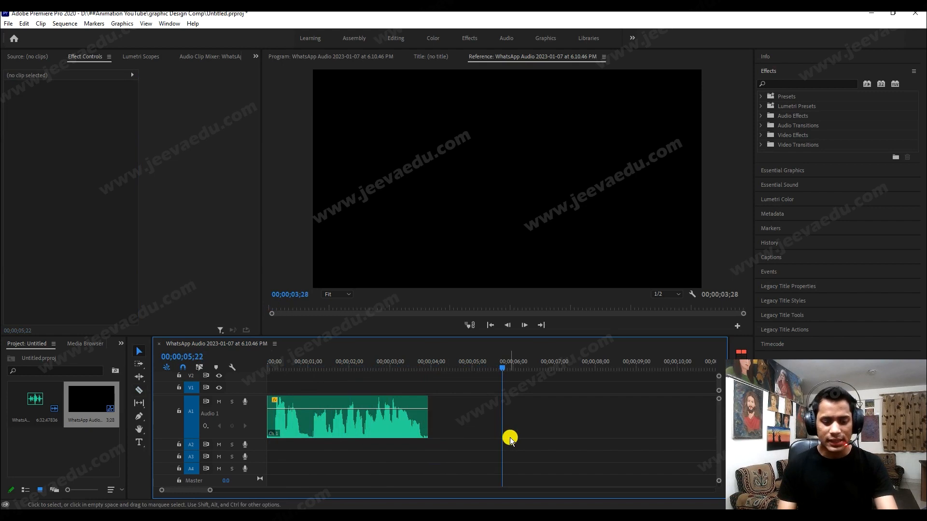
# Export the short audio part as a WAV file named 2 into the Tuni folder inside VO.
pyautogui.hotkey('ctrl', 'm')
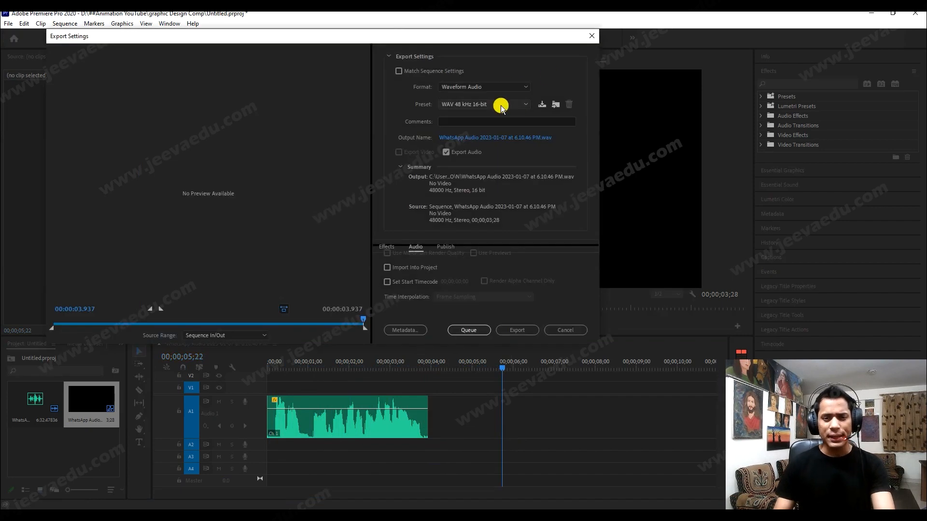
pyautogui.click(484, 139)
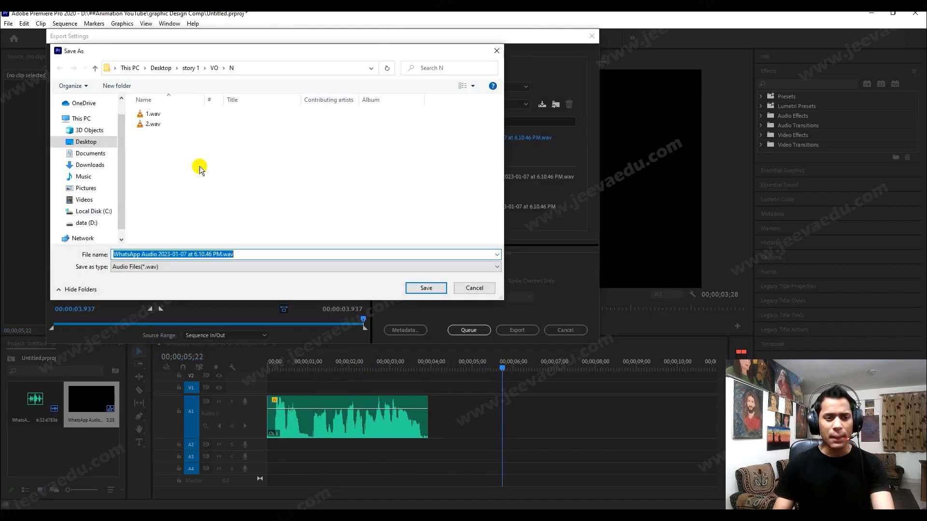
pyautogui.click(214, 68)
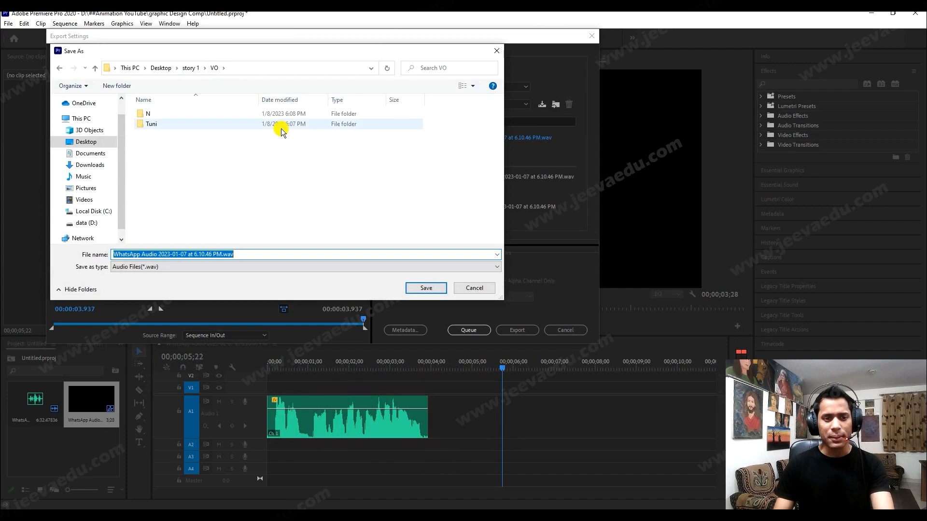
pyautogui.doubleClick(197, 126)
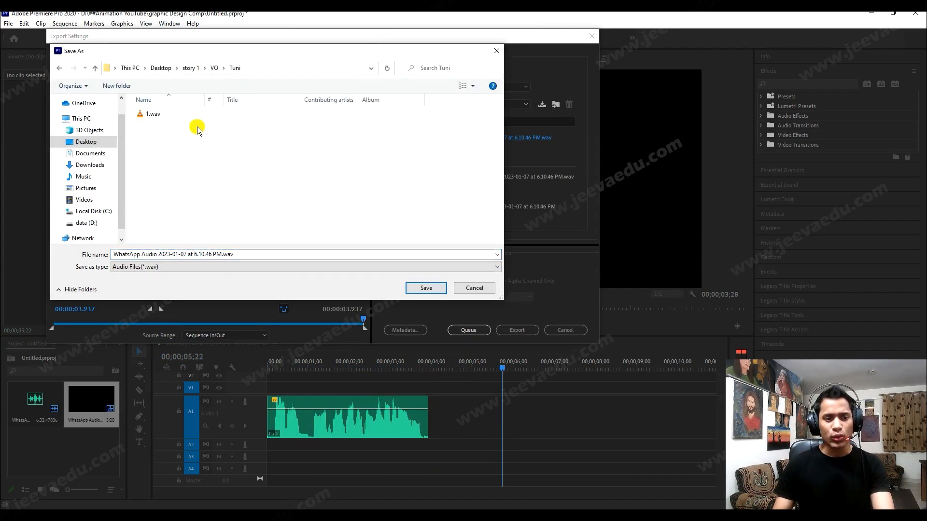
pyautogui.click(192, 114)
pyautogui.doubleClick(178, 250)
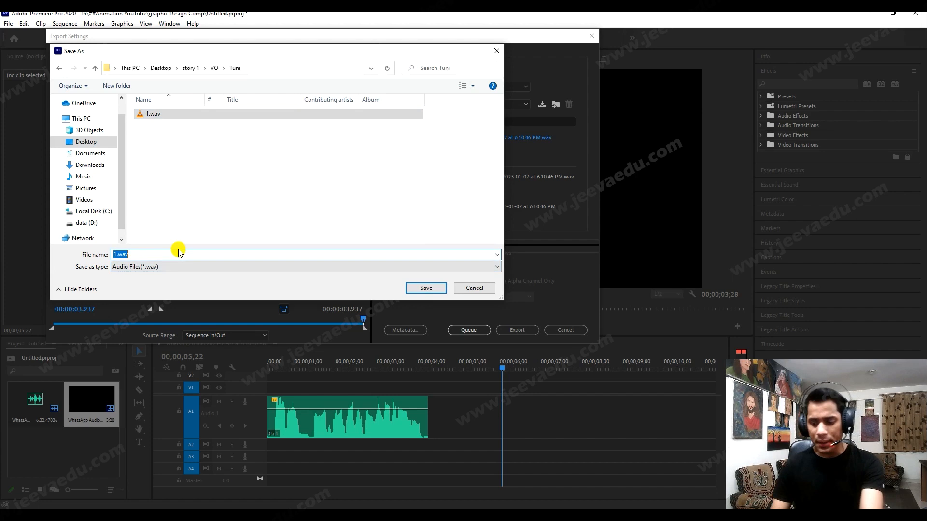
pyautogui.write('2')
pyautogui.click(436, 292)
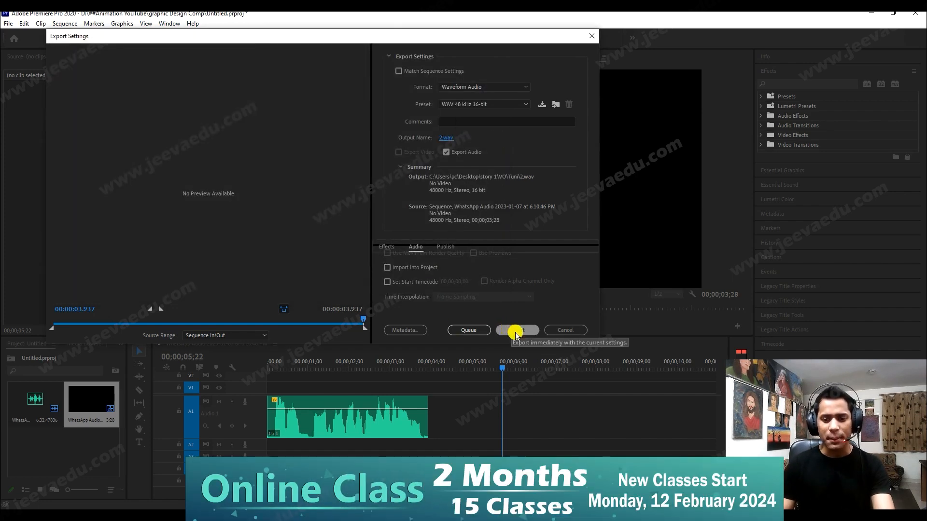
pyautogui.click(511, 330)
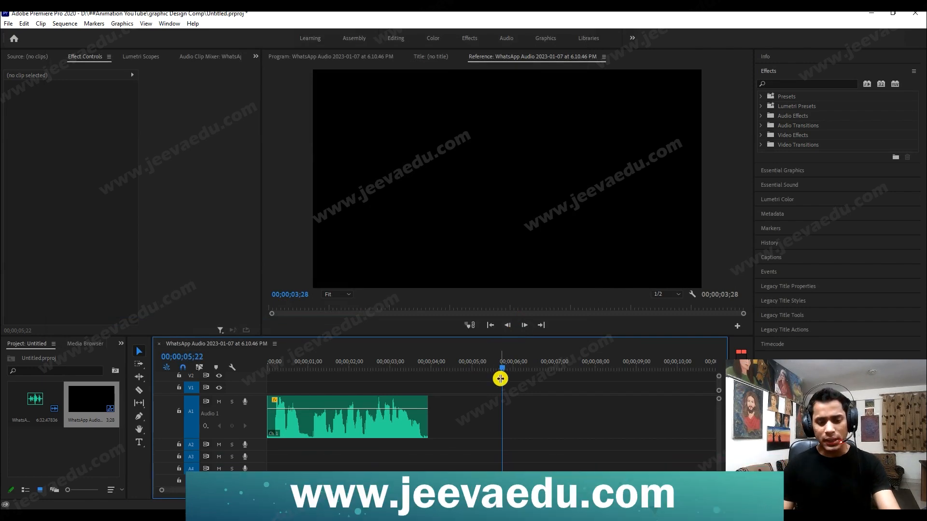
# Bring back the deleted remainder and ripple-delete the part just exported to the Tuni folder.
pyautogui.hotkey('ctrl', 'z')
pyautogui.click(382, 422)
pyautogui.press('Delete')
pyautogui.rightClick(381, 422)
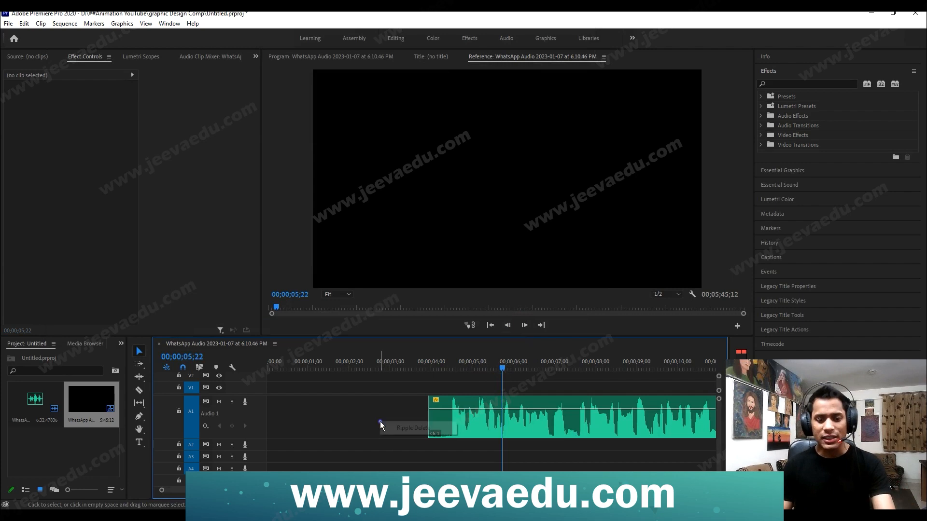
pyautogui.click(415, 425)
# Play the remaining audio from the start at a wider timeline scale to find where the next voice part ends.
pyautogui.press('Home')
pyautogui.press('space')
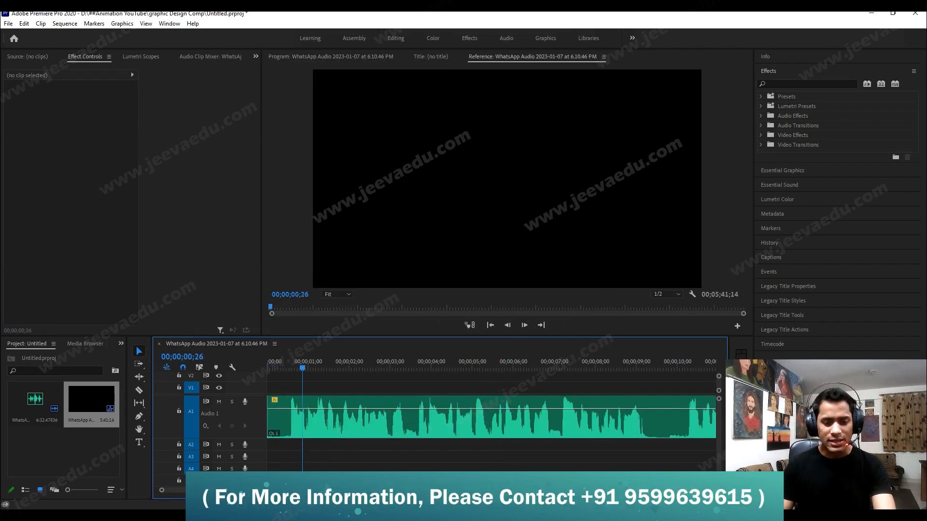
pyautogui.press('-')
pyautogui.press('-')
pyautogui.press('-')
pyautogui.press('-')
pyautogui.press('space')
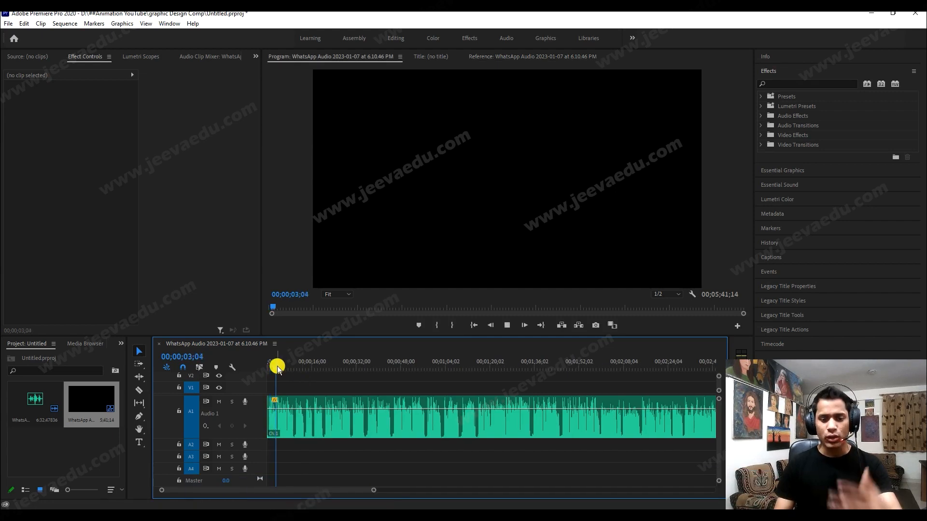
pyautogui.moveTo(377, 488); pyautogui.dragTo(353, 491)
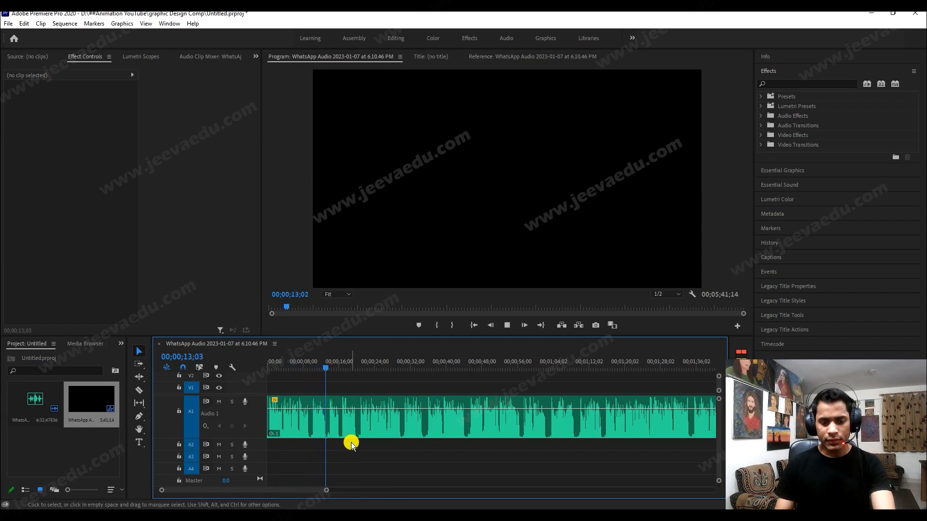
pyautogui.press('space')
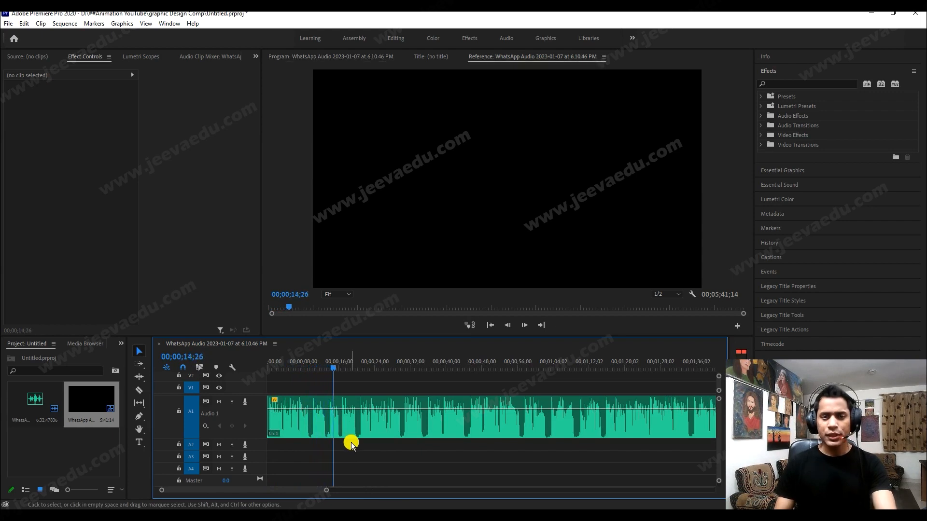
# Split the audio in the pause at 00;00;13;15 and delete the part before the cut.
pyautogui.moveTo(329, 374); pyautogui.dragTo(327, 374)
pyautogui.moveTo(324, 489); pyautogui.dragTo(269, 491)
pyautogui.press('c')
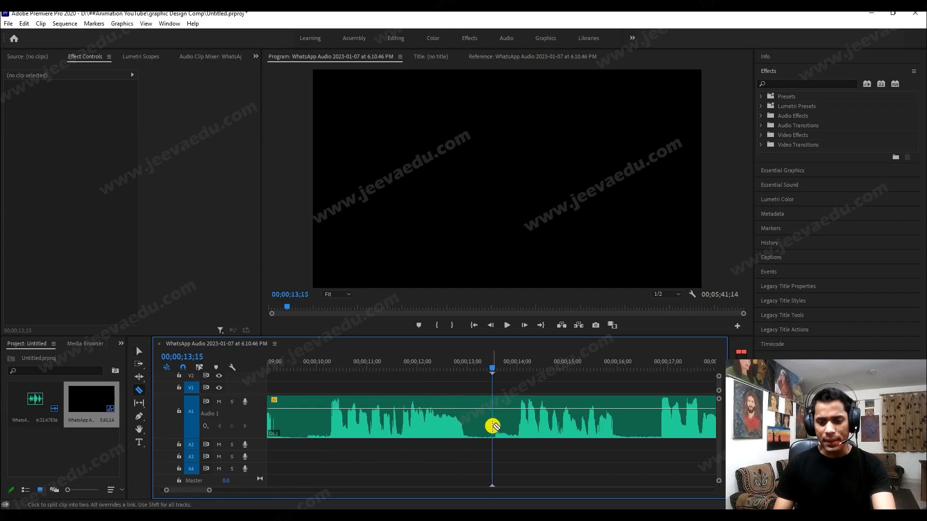
pyautogui.press('v')
pyautogui.click(453, 427)
pyautogui.press('Delete')
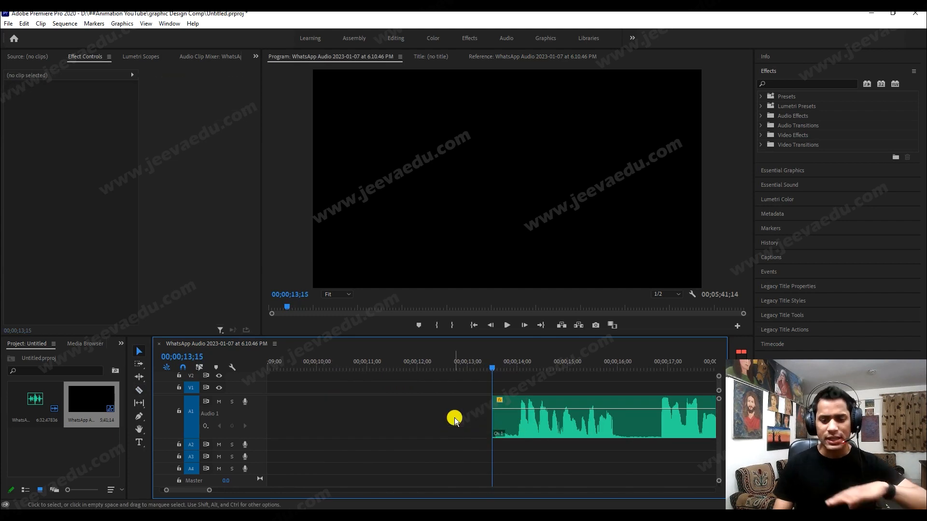
# Ripple-delete the gap before the remaining audio and play the beginning to find where the voice starts.
pyautogui.rightClick(455, 419)
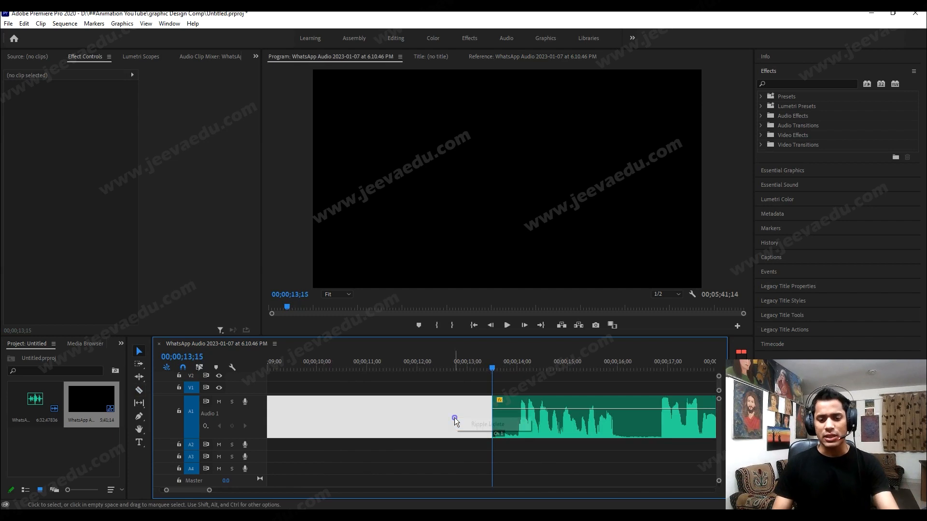
pyautogui.click(472, 427)
pyautogui.press('space')
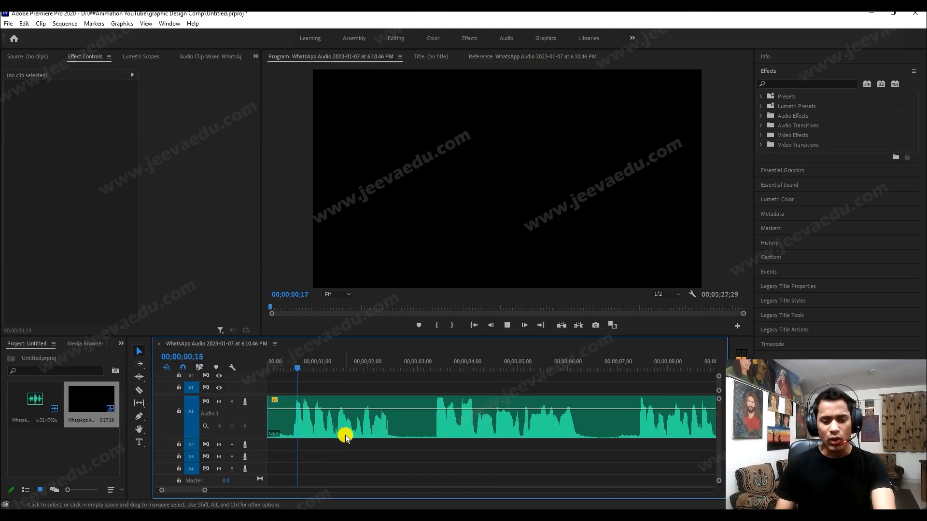
pyautogui.press('space')
# Split off the silence at the start of the audio, delete it and close the gap with a ripple delete.
pyautogui.press('c')
pyautogui.click(287, 418)
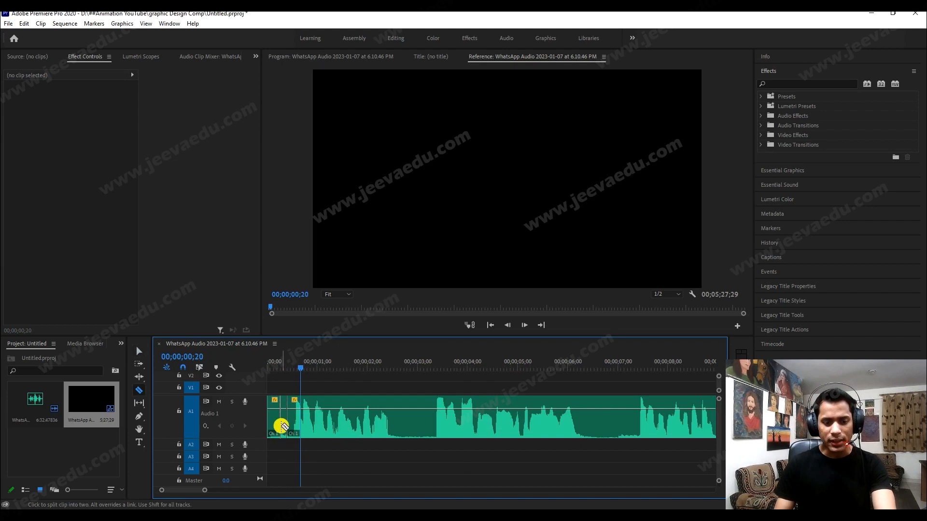
pyautogui.press('v')
pyautogui.click(277, 426)
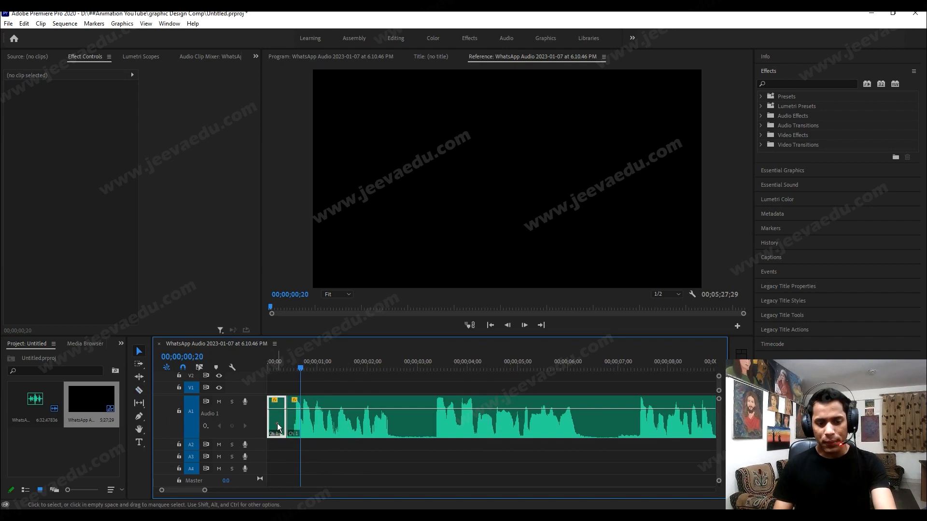
pyautogui.press('Delete')
pyautogui.rightClick(278, 426)
pyautogui.click(293, 431)
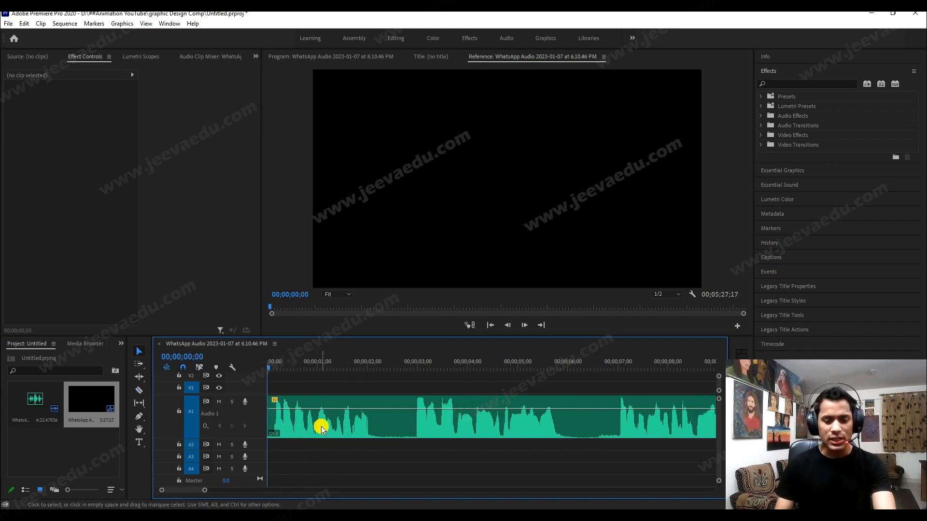
# Play the audio to the end of the first line, split it in the pause at 00;00;02;05 and delete everything after the cut.
pyautogui.press('space')
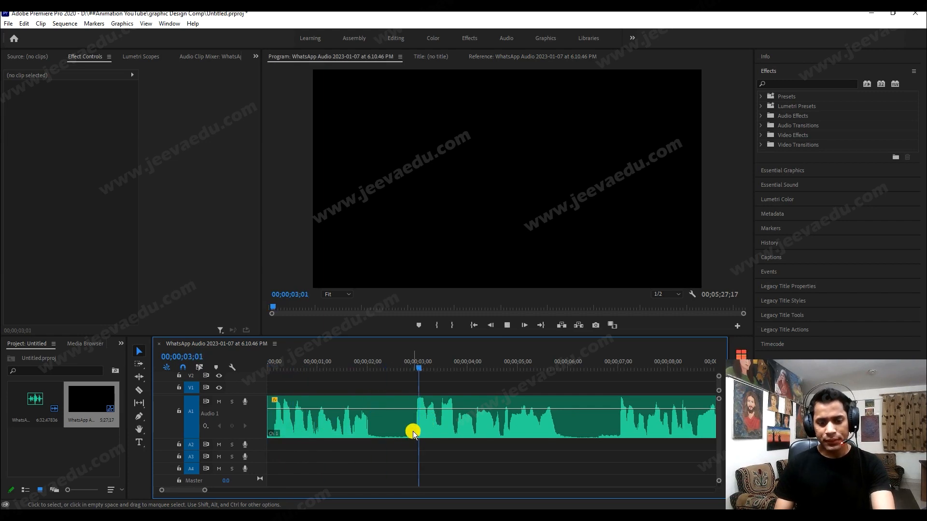
pyautogui.press('space')
pyautogui.press('c')
pyautogui.click(375, 417)
pyautogui.press('v')
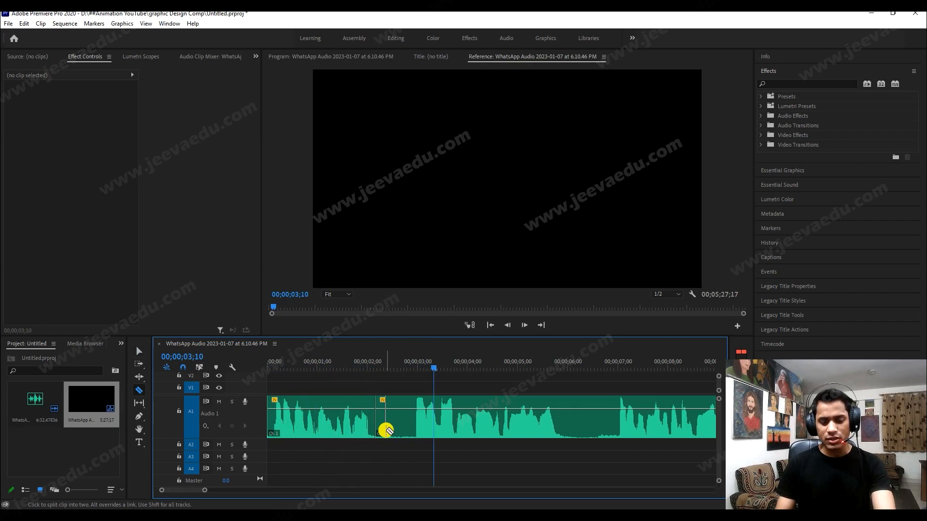
pyautogui.click(442, 427)
pyautogui.press('Delete')
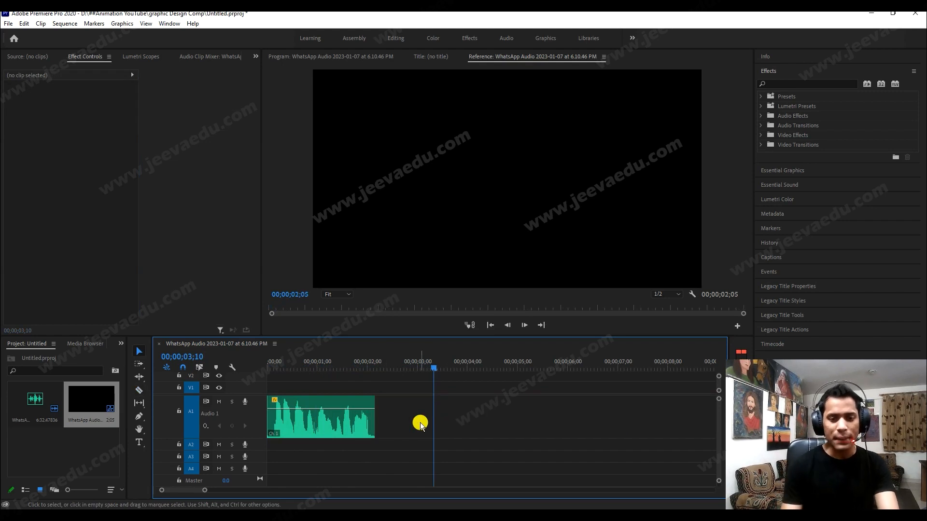
# Start a WAV export of the short audio part and create a folder named DUKANDAR inside VO as its destination.
pyautogui.hotkey('ctrl', 'm')
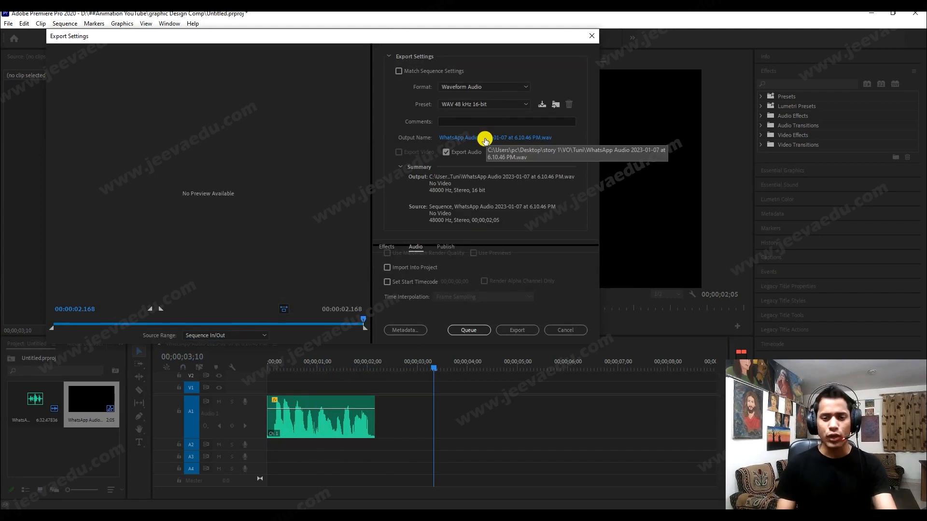
pyautogui.click(478, 138)
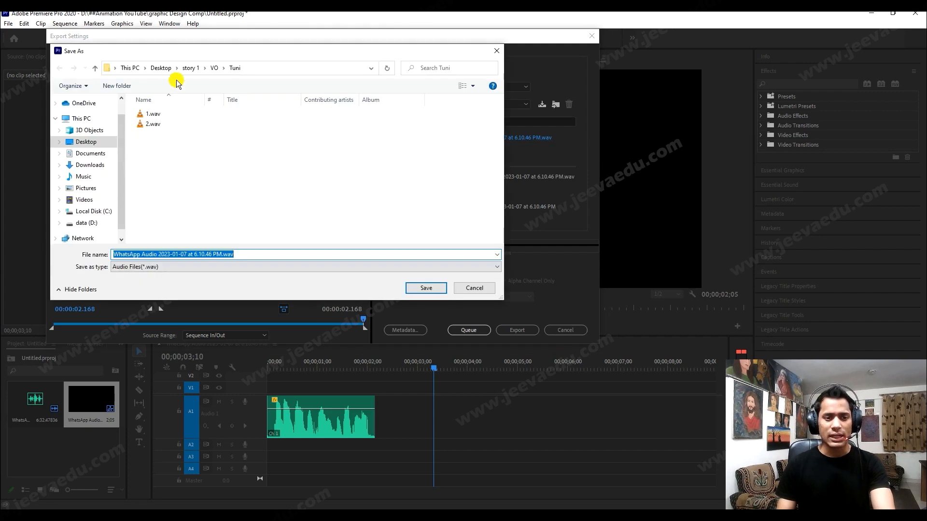
pyautogui.click(214, 67)
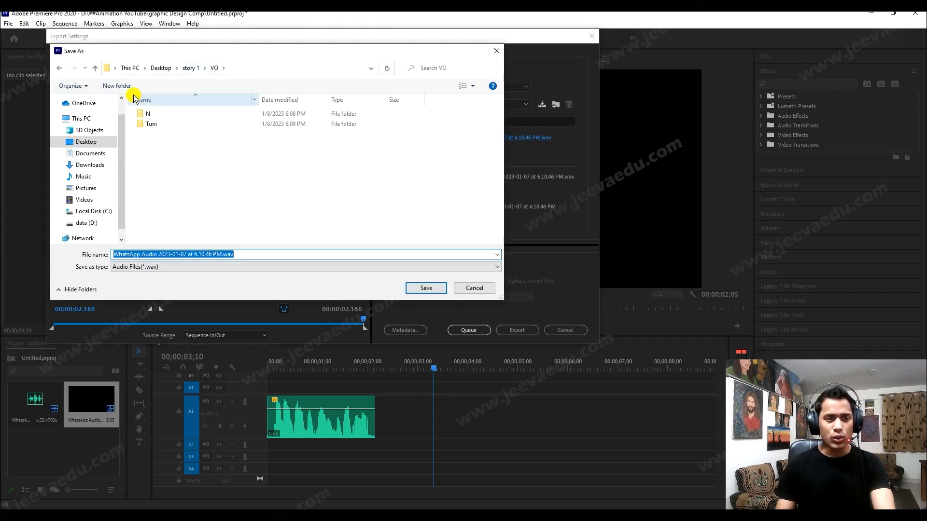
pyautogui.click(116, 86)
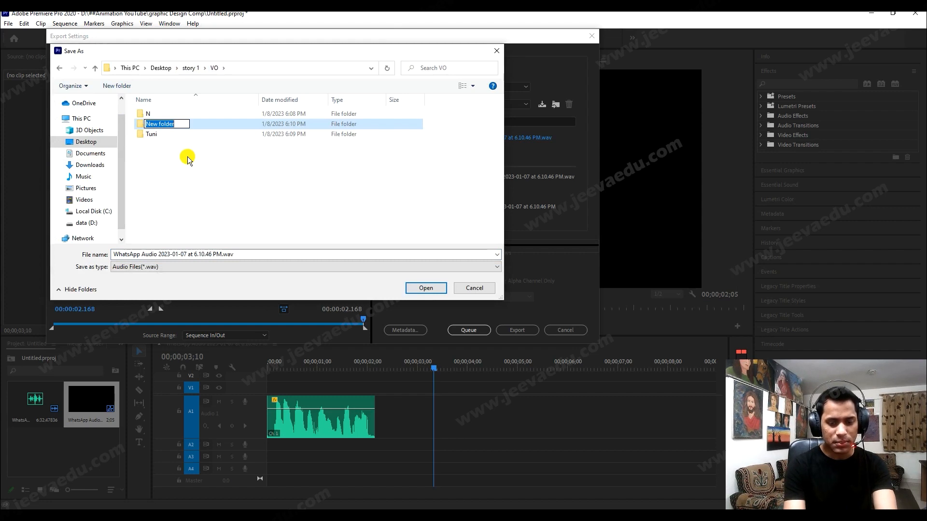
pyautogui.write('D')
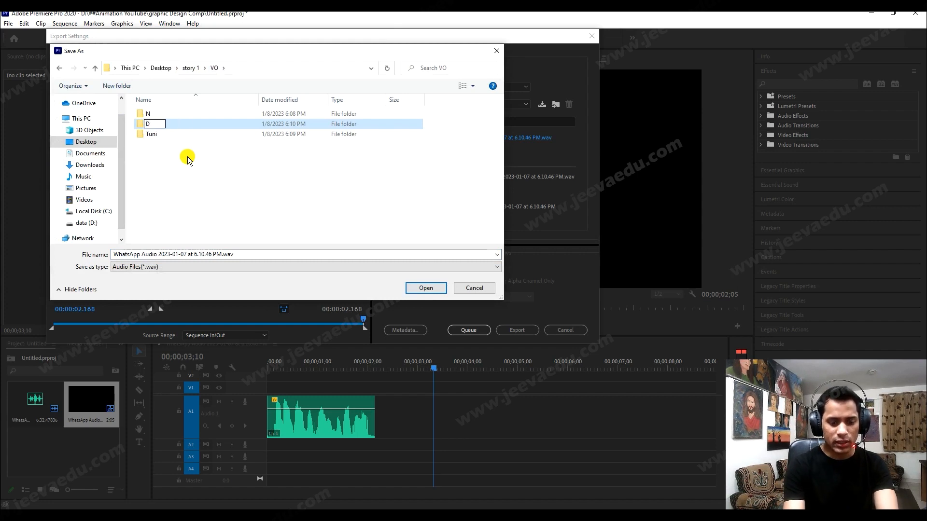
pyautogui.write('UKANDAR')
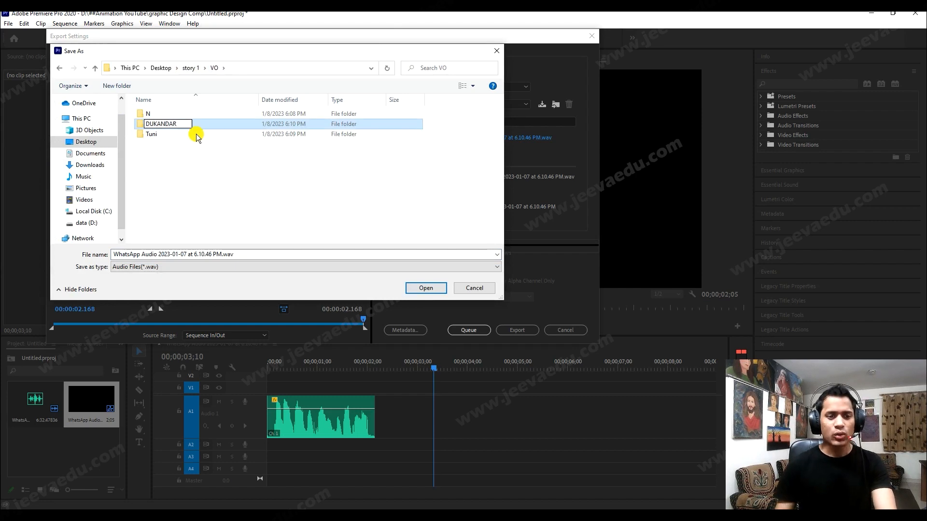
pyautogui.click(224, 136)
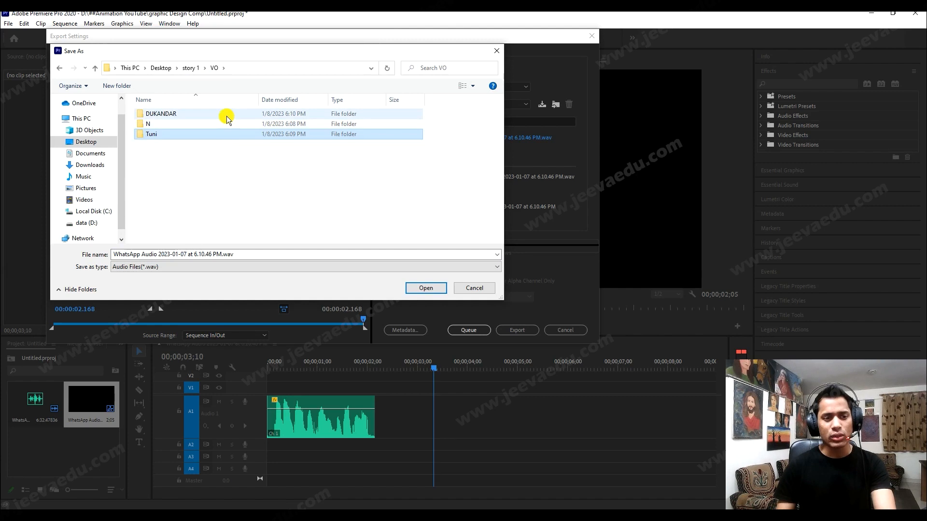
# Name the WAV file 1 in the DUKANDAR folder and export it.
pyautogui.doubleClick(227, 115)
pyautogui.click(247, 255)
pyautogui.write('1')
pyautogui.click(415, 291)
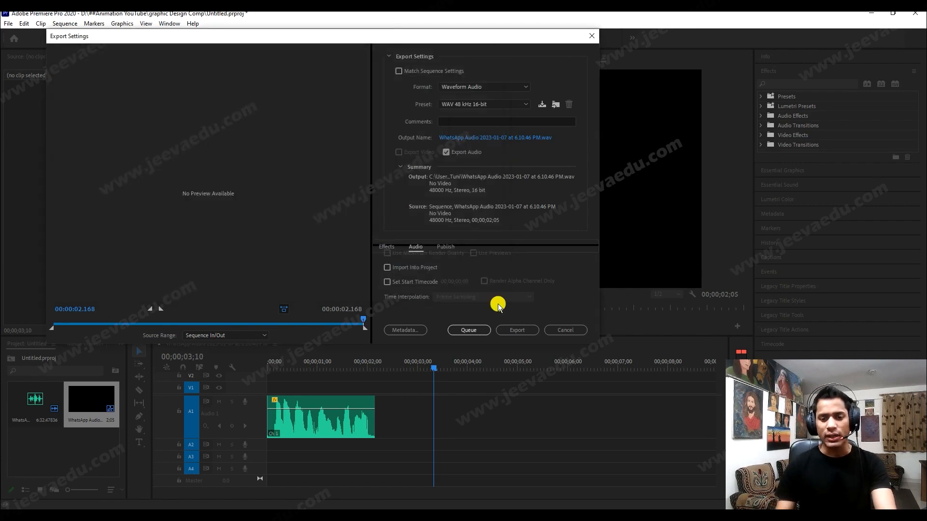
pyautogui.click(525, 332)
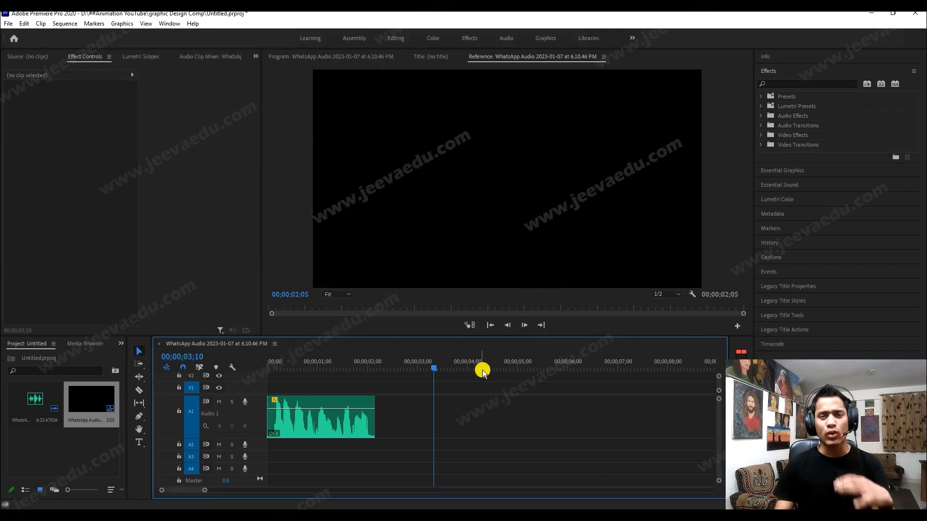
# Bring back the deleted remainder and ripple-delete the part just exported to the DUKANDAR folder.
pyautogui.hotkey('ctrl', 'z')
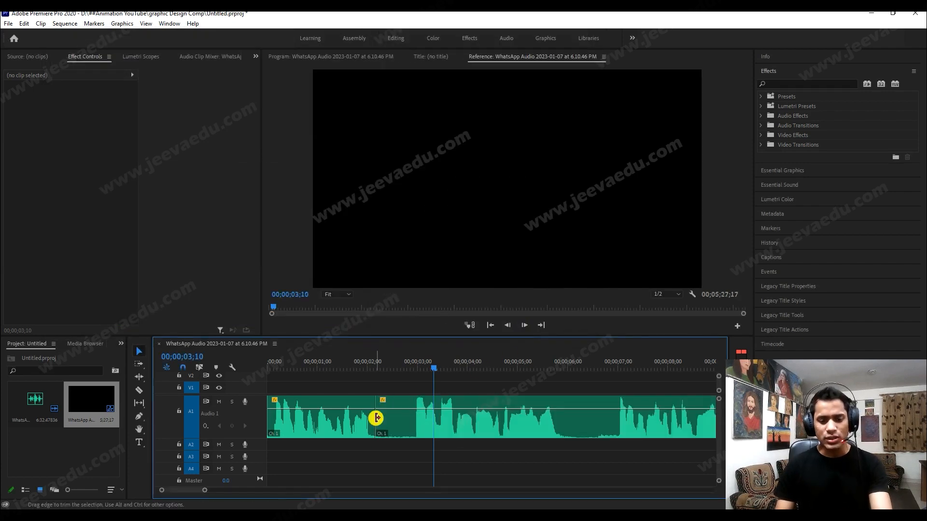
pyautogui.click(333, 418)
pyautogui.press('Delete')
pyautogui.rightClick(340, 419)
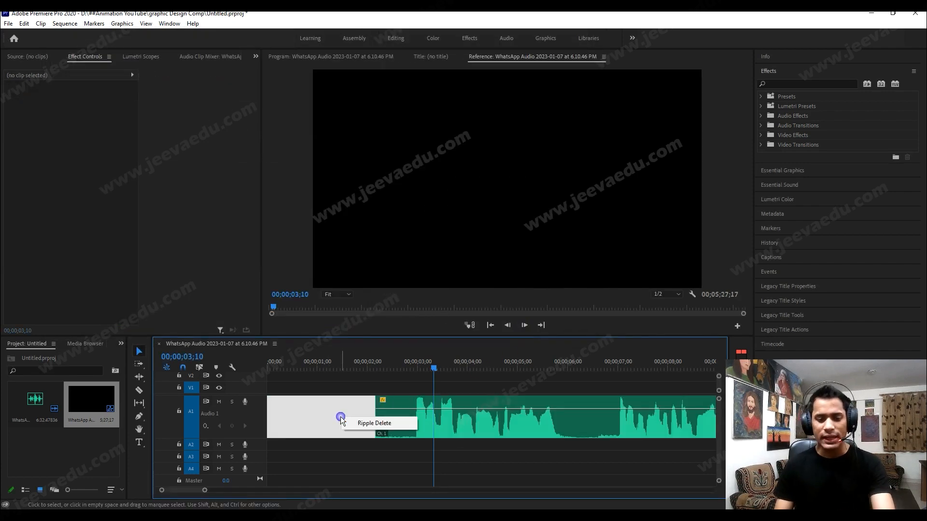
pyautogui.click(365, 423)
# Play the remaining audio from the start up to the first long pause.
pyautogui.press('Home')
pyautogui.press('space')
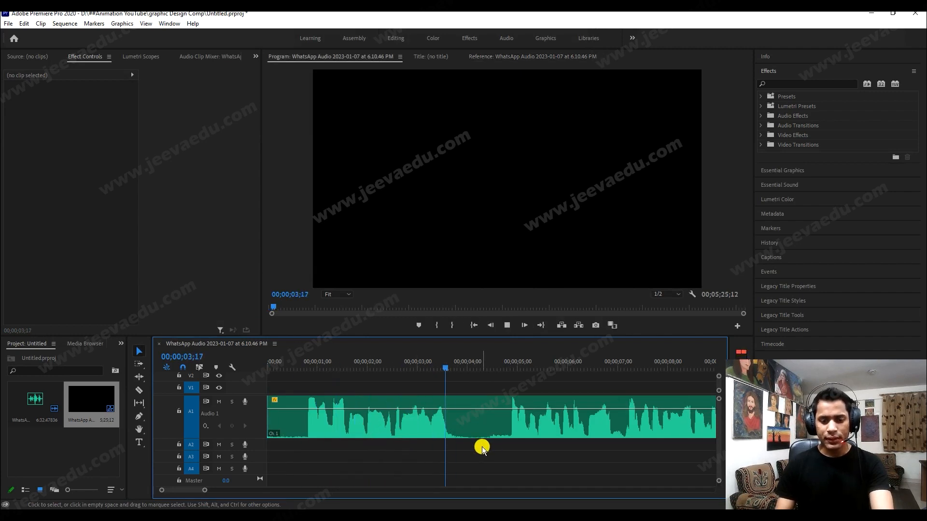
pyautogui.press('space')
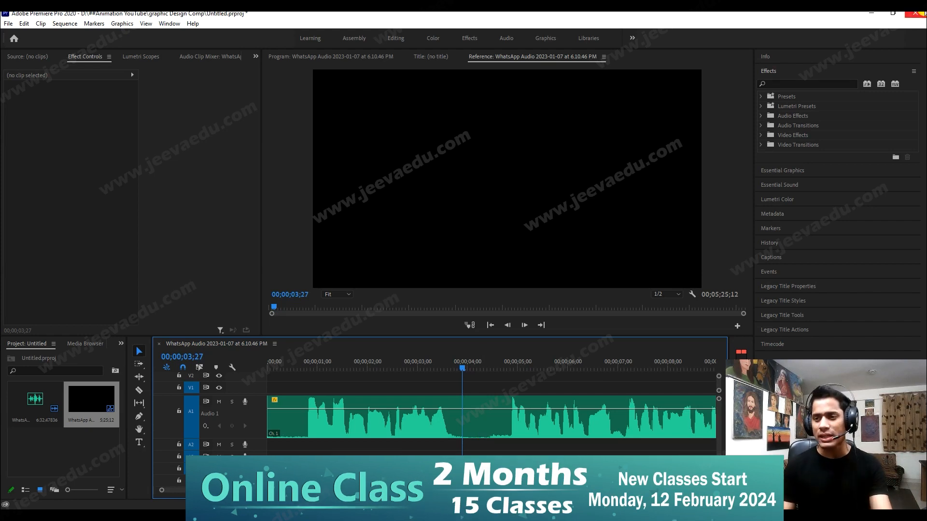
# Switch to File Explorer and review the character folders in VO and the files in the N folder.
pyautogui.click(874, 14)
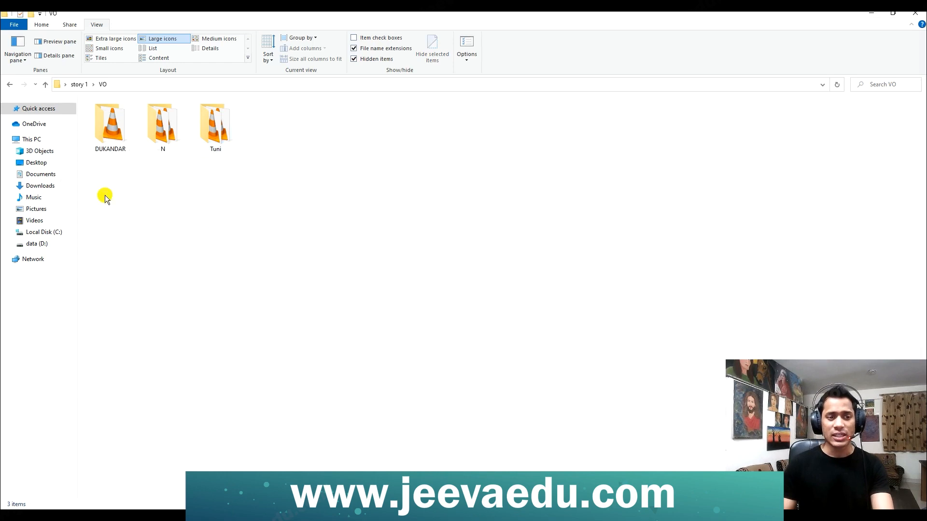
pyautogui.moveTo(105, 195); pyautogui.dragTo(186, 116)
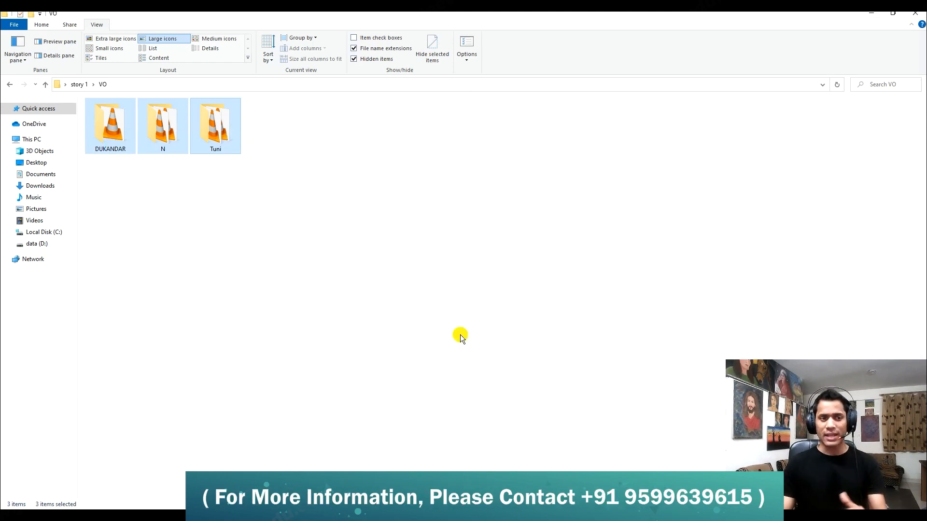
pyautogui.doubleClick(162, 140)
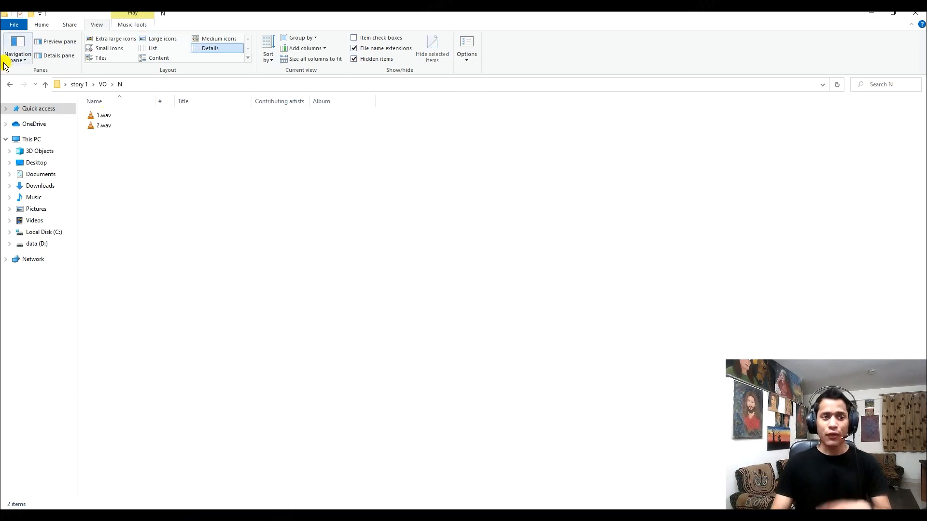
pyautogui.click(7, 87)
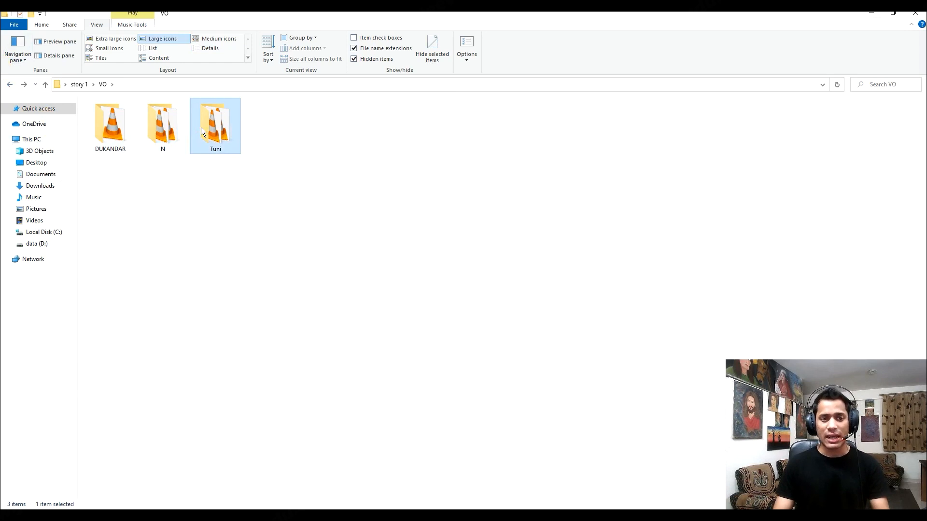
# Open the Tuni folder and show its WAV files as large icons.
pyautogui.doubleClick(201, 127)
pyautogui.click(201, 127)
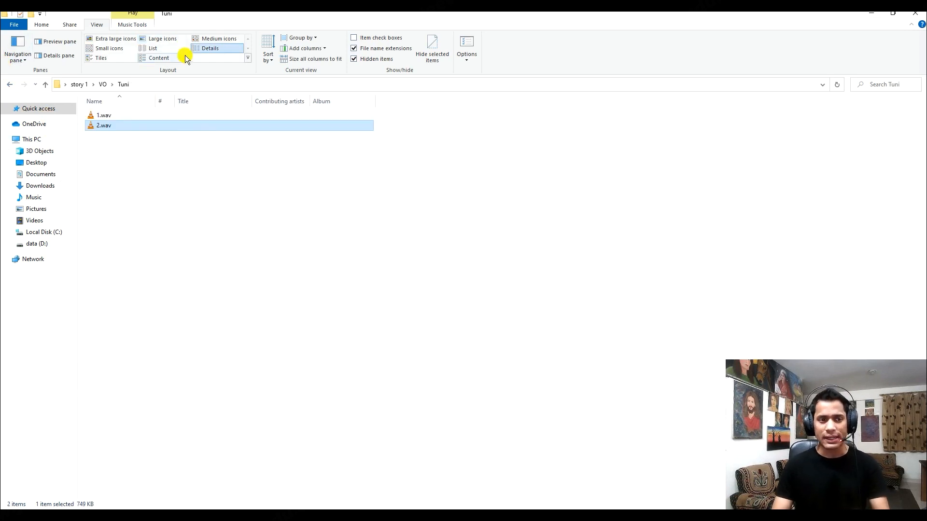
pyautogui.click(183, 39)
pyautogui.click(262, 225)
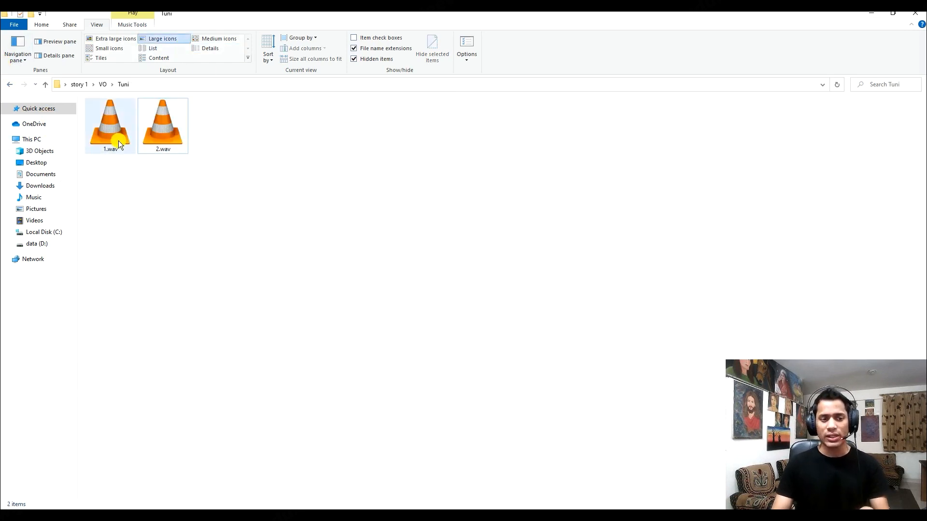
# Leave the Tuni folder, close the folder window and reopen the VO folder inside story 1 from the desktop.
pyautogui.click(9, 85)
pyautogui.click(10, 85)
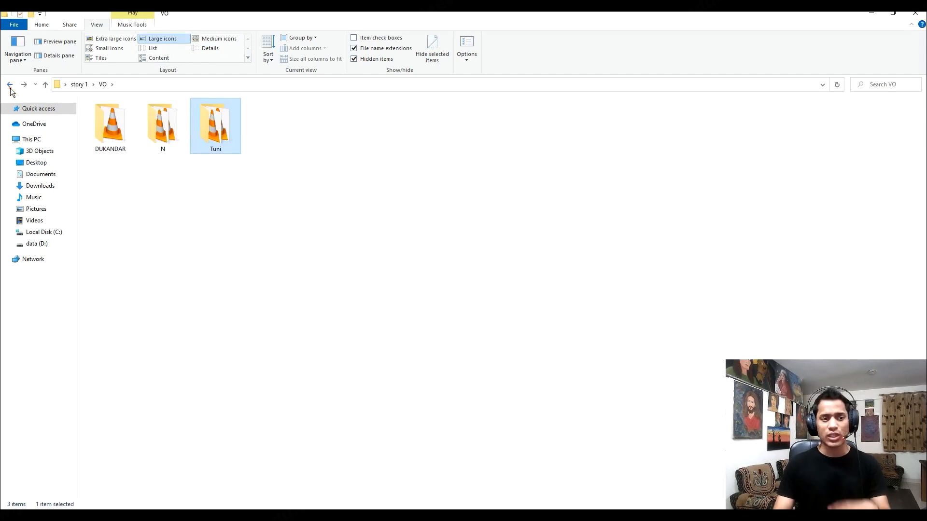
pyautogui.click(10, 85)
pyautogui.click(9, 85)
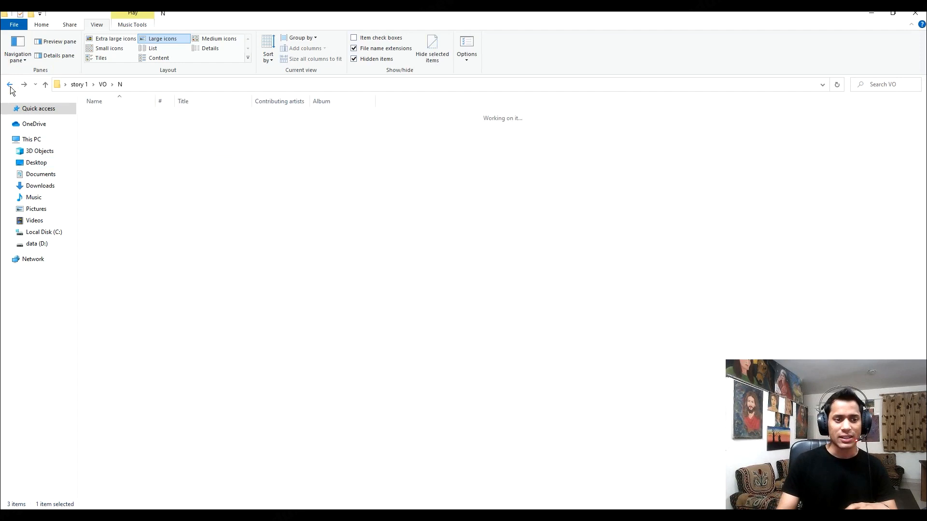
pyautogui.click(10, 85)
pyautogui.click(914, 13)
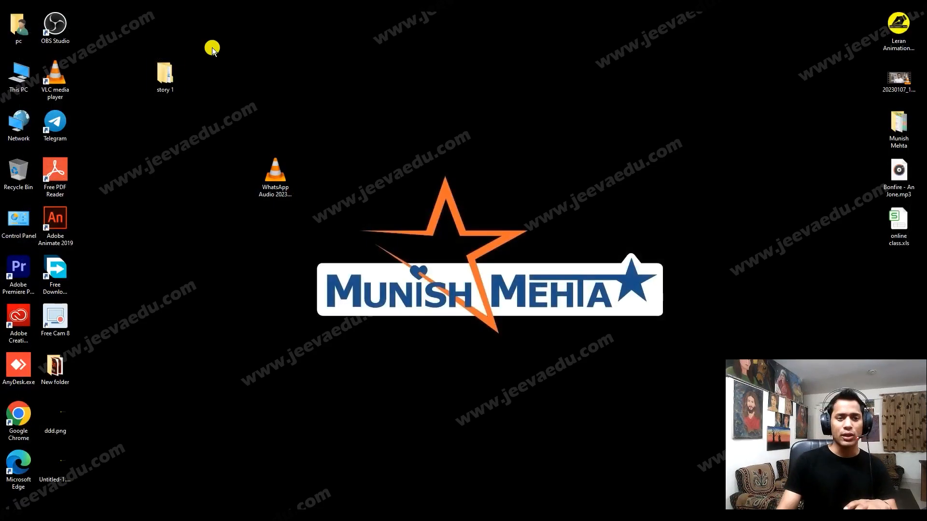
pyautogui.doubleClick(164, 78)
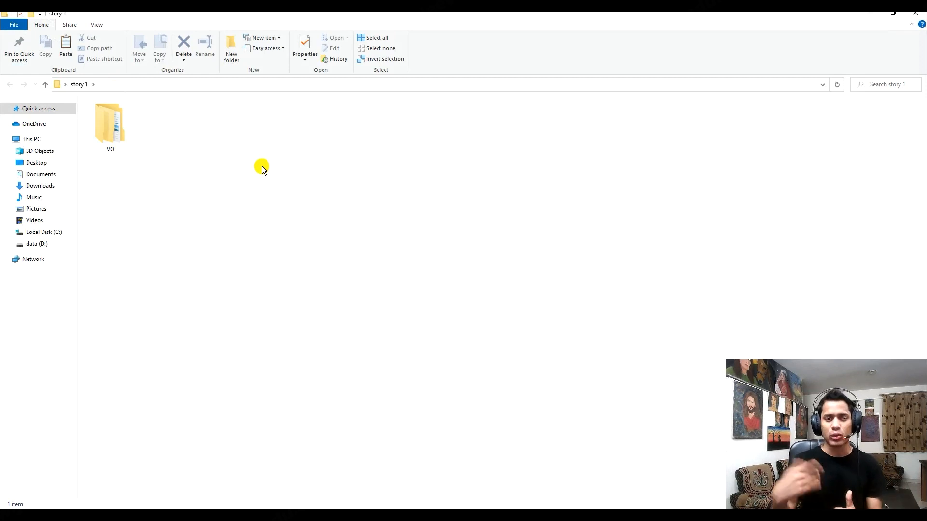
pyautogui.doubleClick(125, 145)
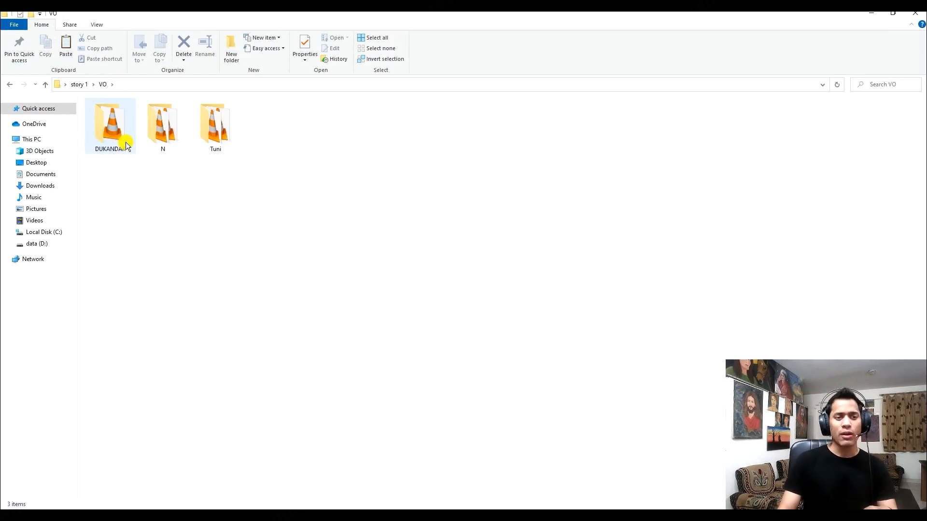